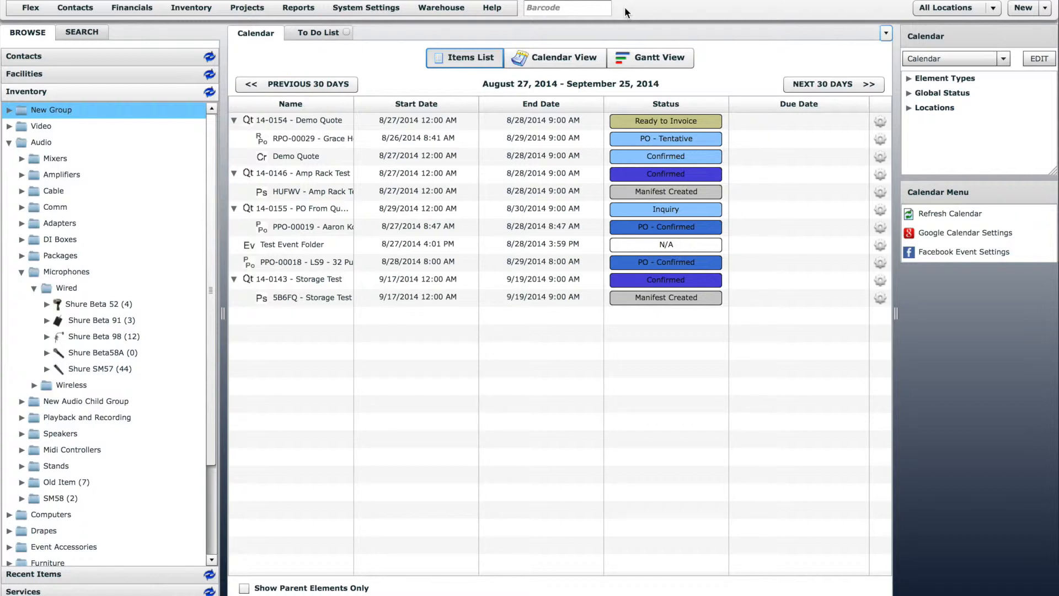
Step: Create a new rental PO and name it SM57 Rental
{"action": "left_click", "coordinate": [1025, 8]}
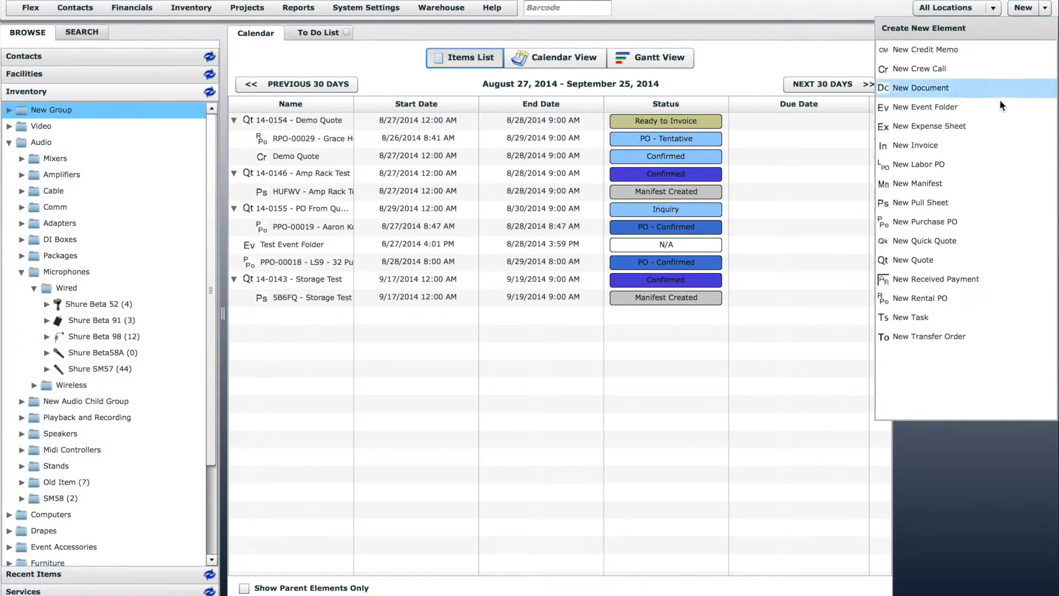
{"action": "left_click", "coordinate": [952, 296]}
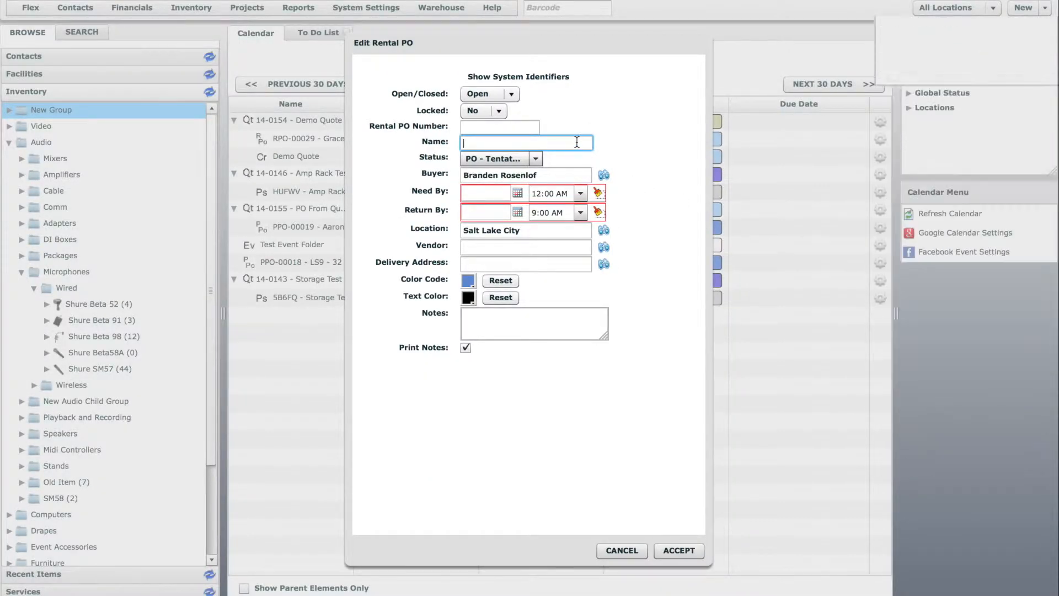
{"action": "type", "text": "SM57 Rental"}
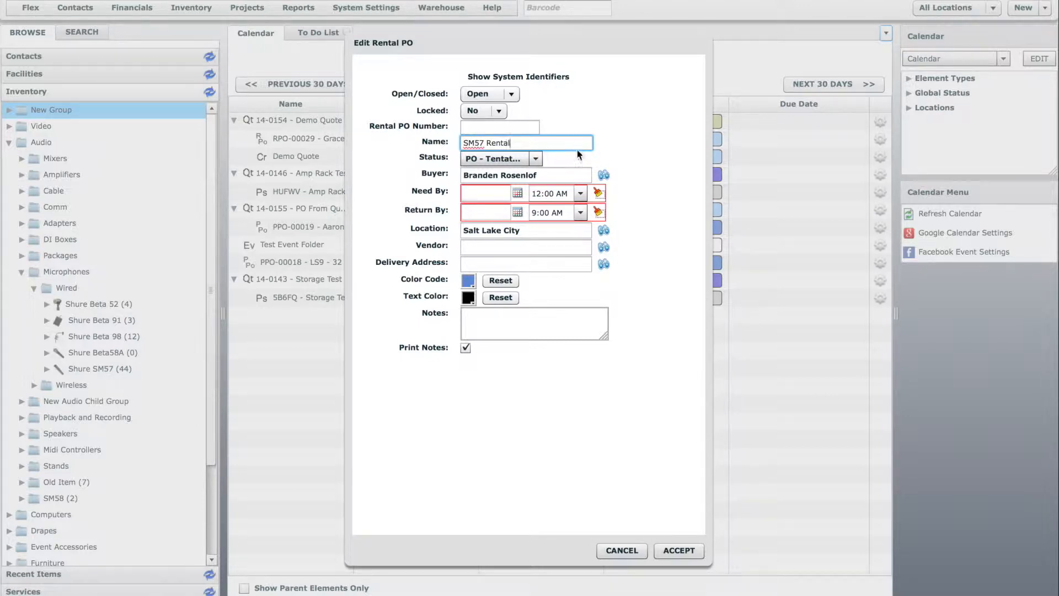
Step: Set the rental PO's Need By date and time to 08/28/2014, 8:00 AM
{"action": "left_click", "coordinate": [518, 192]}
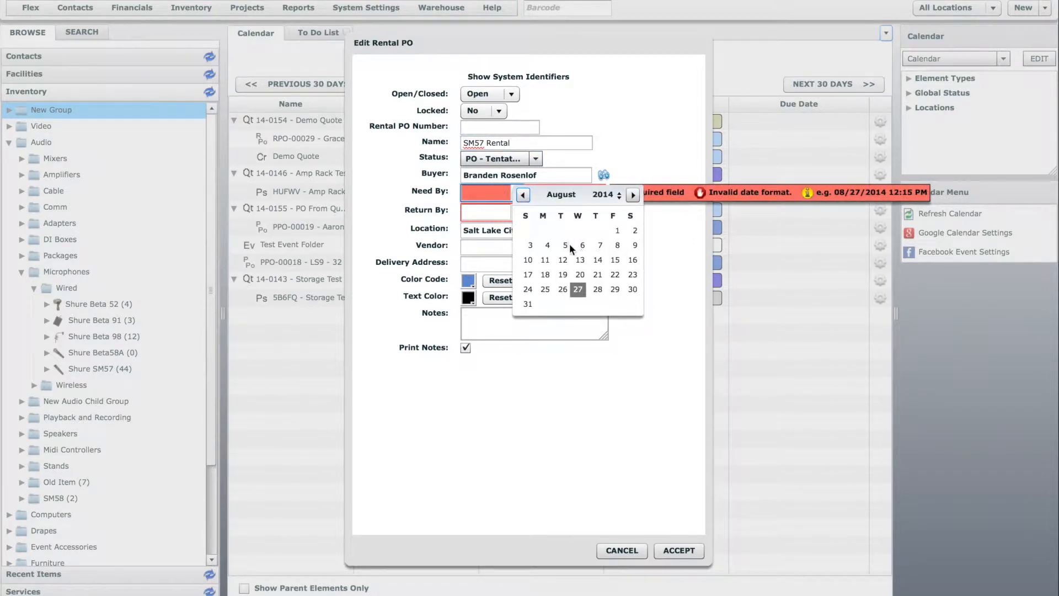
{"action": "left_click", "coordinate": [597, 289]}
{"action": "left_click", "coordinate": [579, 193]}
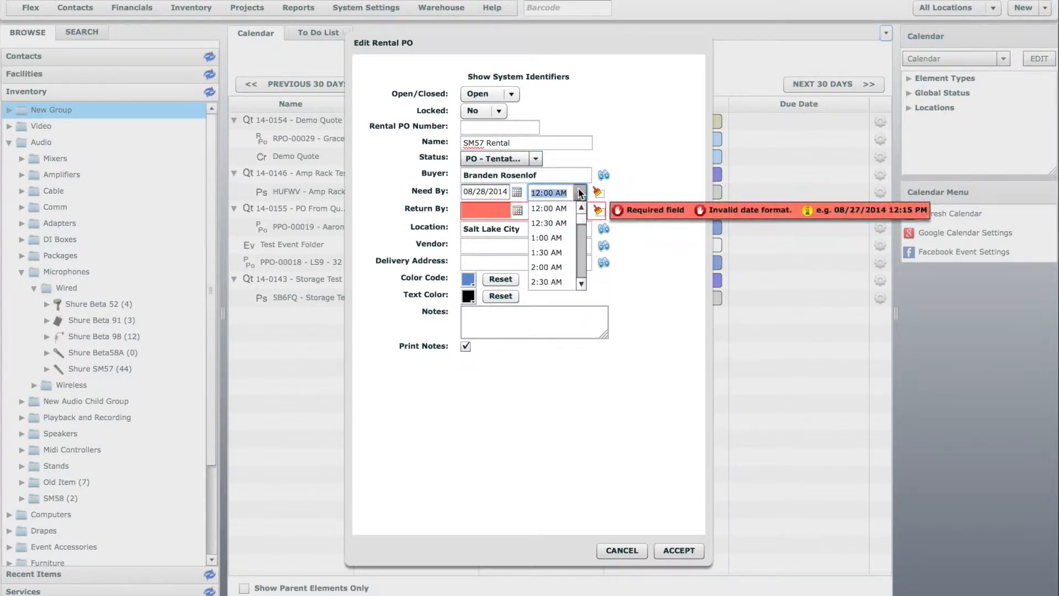
{"action": "left_click", "coordinate": [557, 268]}
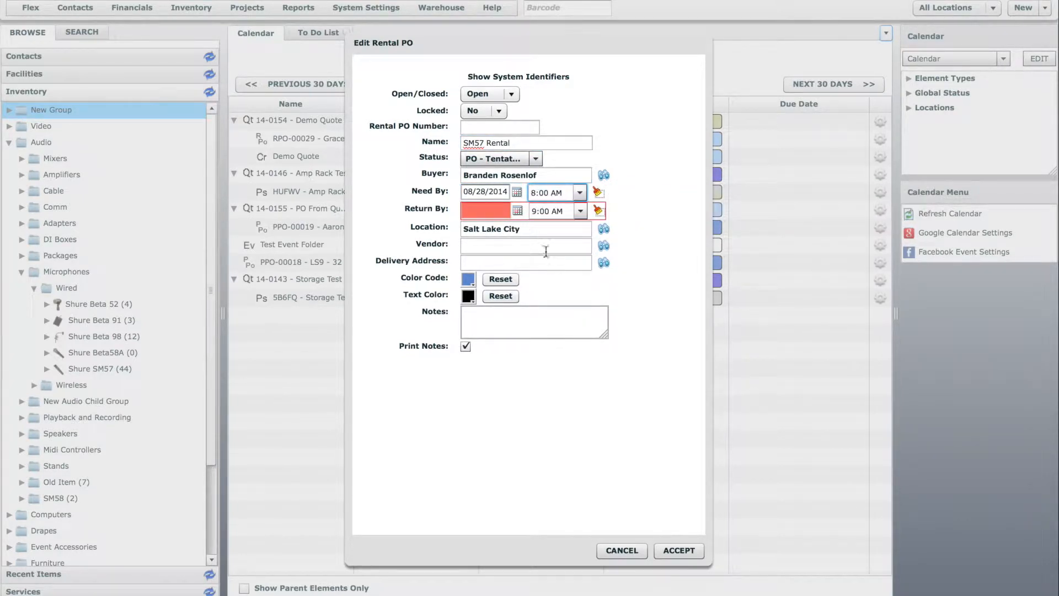
Step: Set the rental PO's Return By date and time to 08/30/2014, 5:30 PM
{"action": "left_click", "coordinate": [517, 211]}
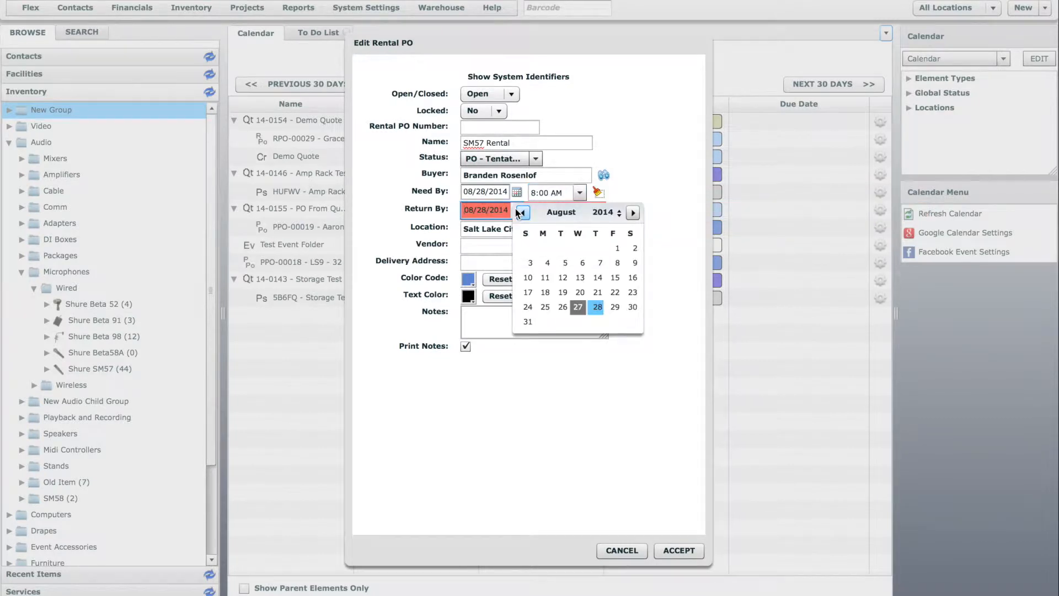
{"action": "left_click", "coordinate": [633, 307]}
{"action": "left_click", "coordinate": [579, 212]}
{"action": "scroll", "coordinate": [580, 280], "scroll_direction": "down", "scroll_amount": 5}
{"action": "left_click", "coordinate": [551, 286]}
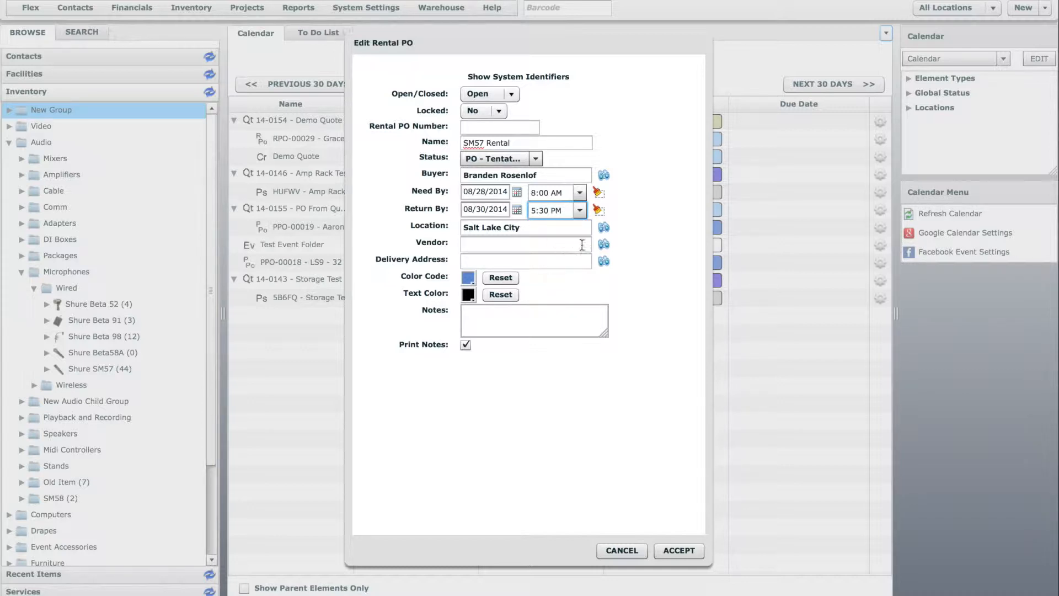
{"action": "left_click", "coordinate": [603, 245]}
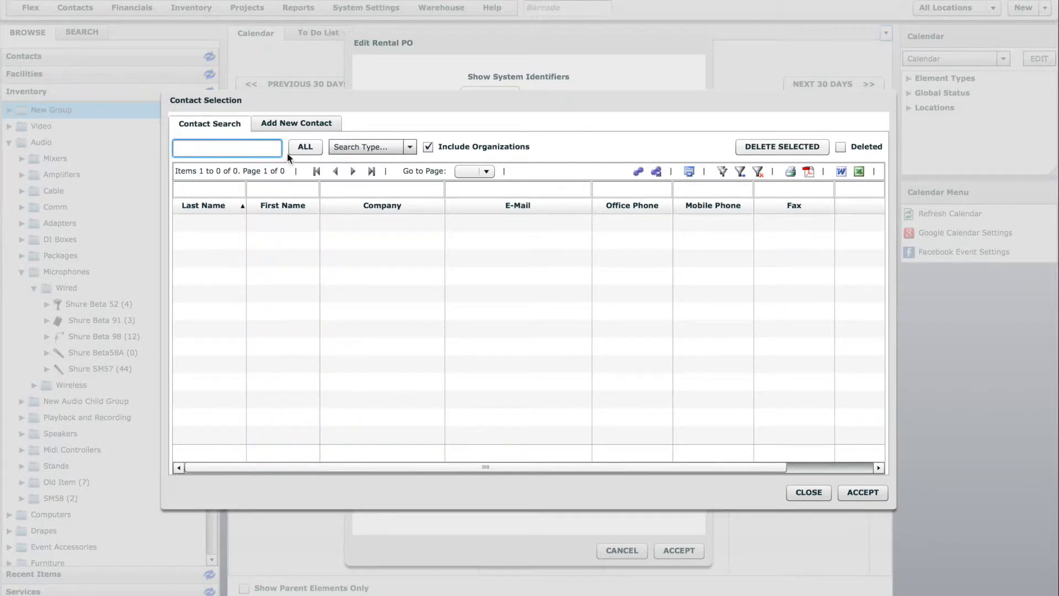
{"action": "left_click", "coordinate": [289, 122]}
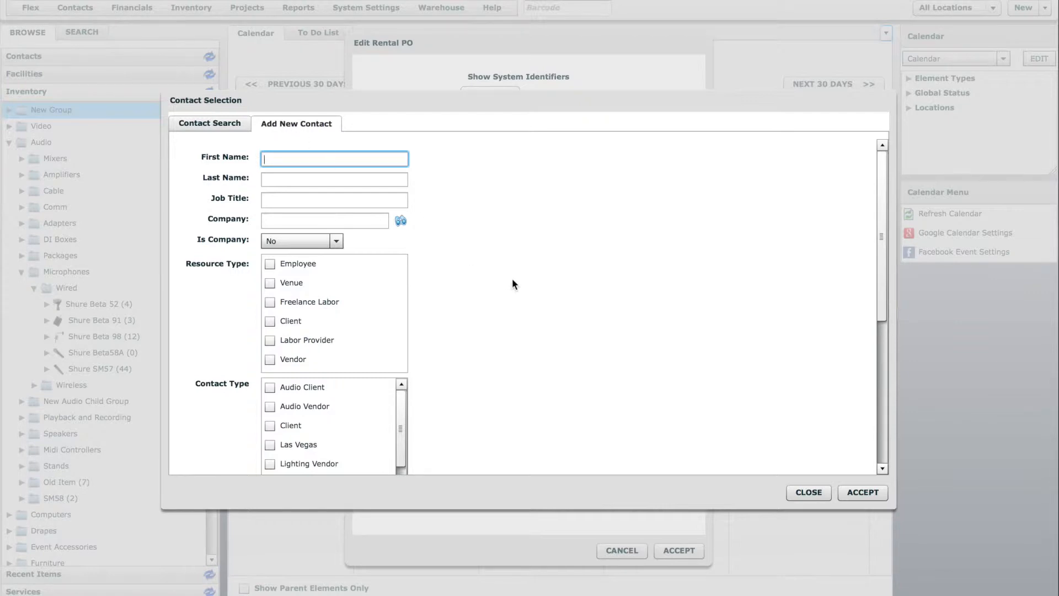
{"action": "left_click", "coordinate": [813, 496]}
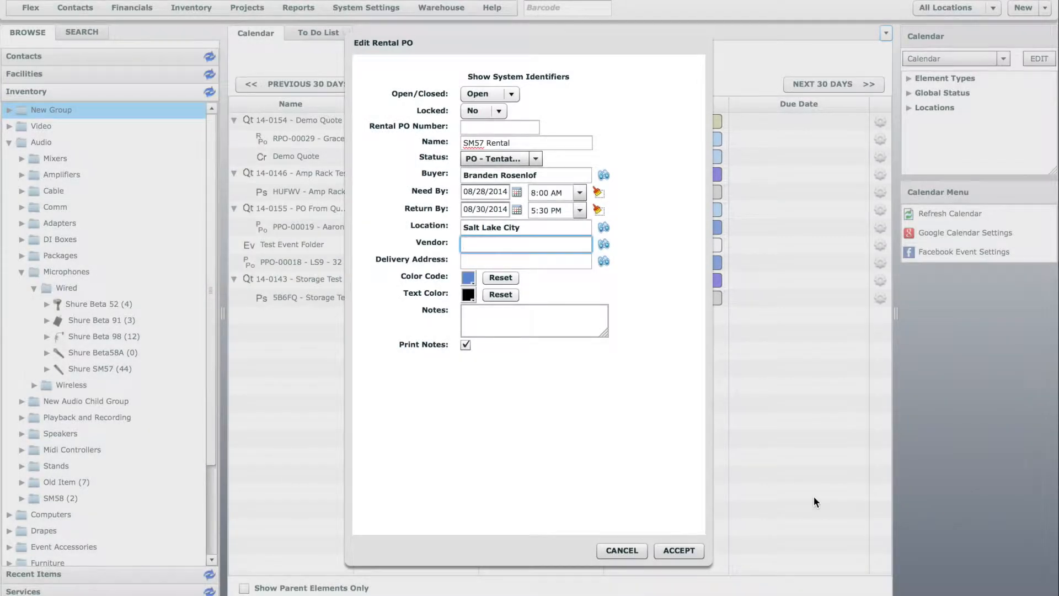
Step: Choose the company Audio Sales and Rental as the rental PO's vendor
{"action": "type", "text": "audio"}
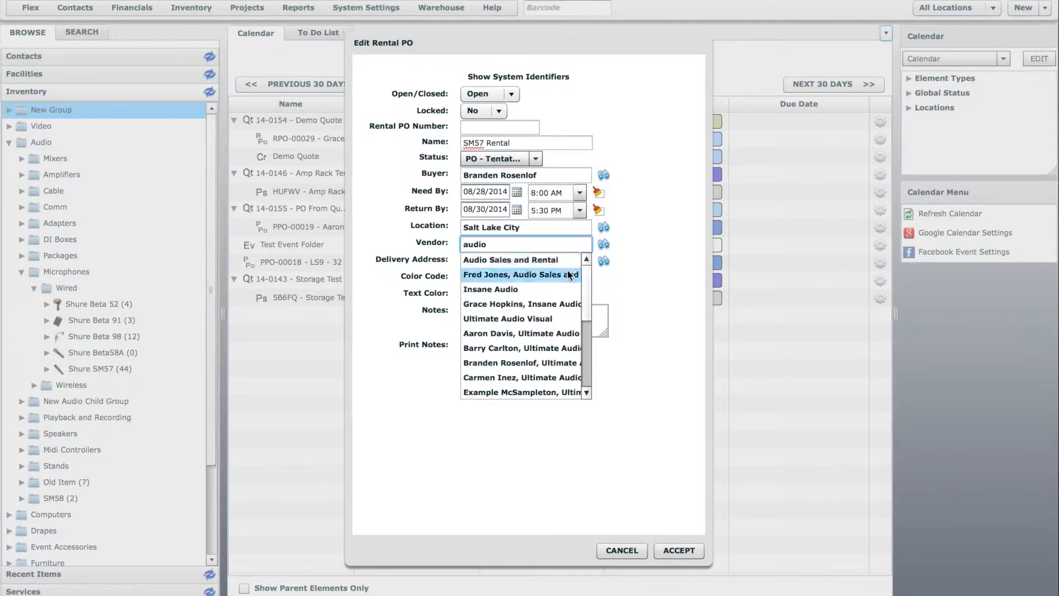
{"action": "left_click", "coordinate": [542, 259]}
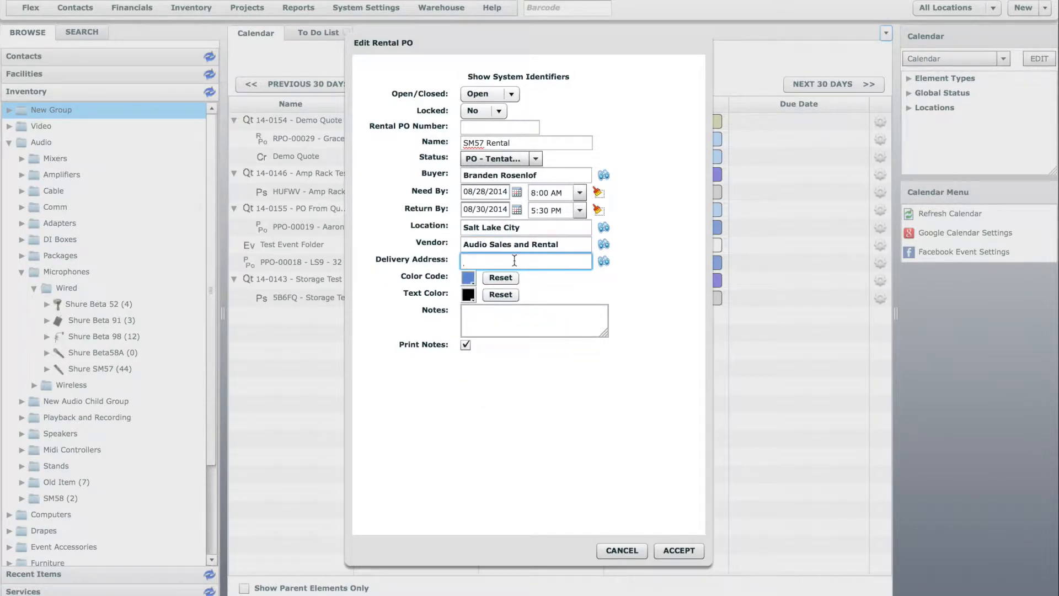
{"action": "type", "text": "flex"}
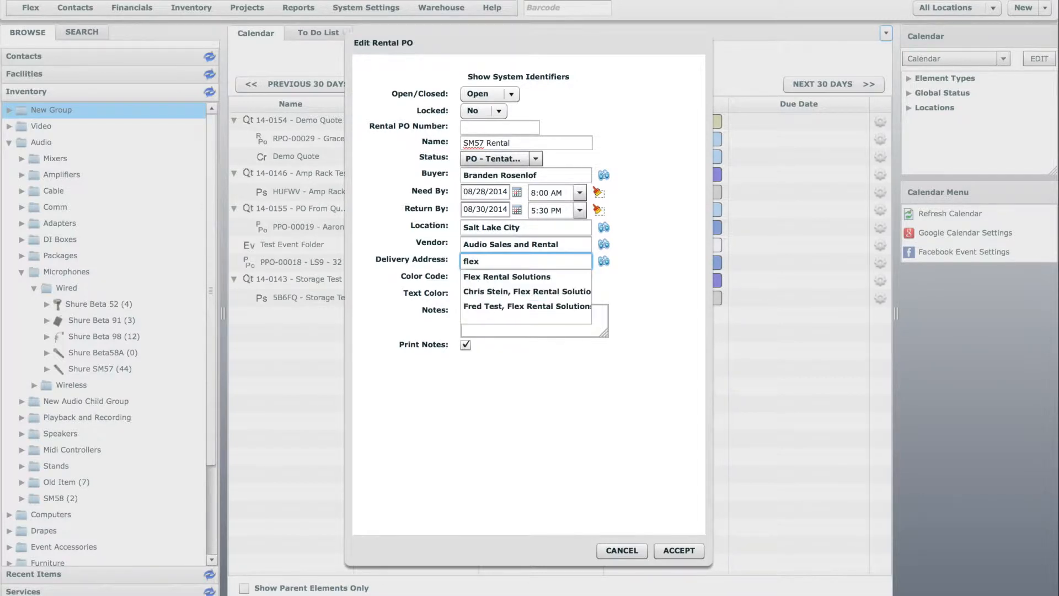
{"action": "key", "text": "BackSpace"}
{"action": "key", "text": "BackSpace"}
{"action": "key", "text": "BackSpace"}
{"action": "key", "text": "BackSpace"}
Step: Set the delivery address to Abravanel Hall and accept the rental PO's header details
{"action": "type", "text": "abra"}
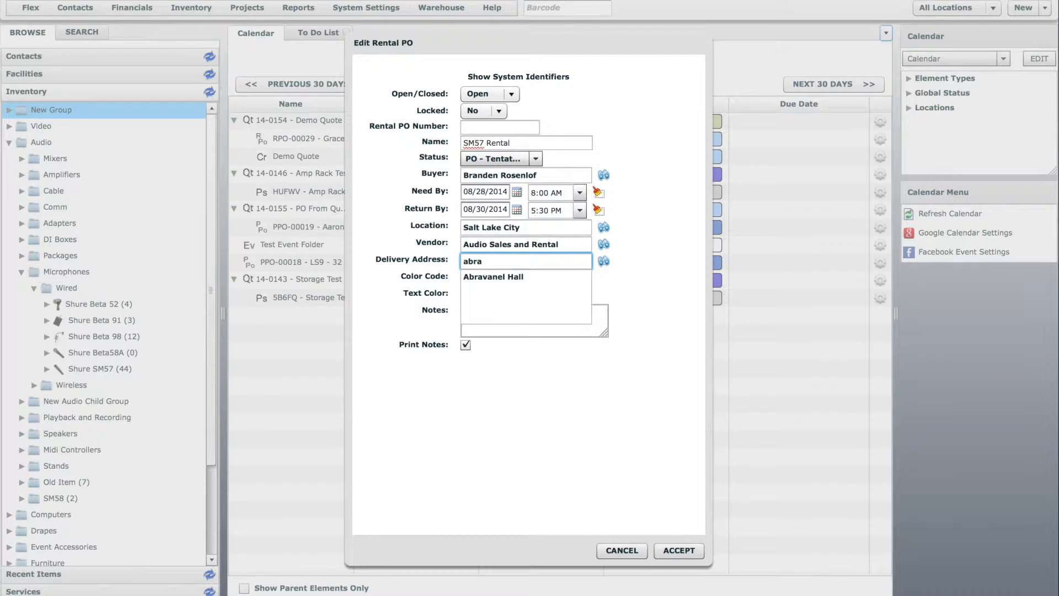
{"action": "left_click", "coordinate": [522, 279]}
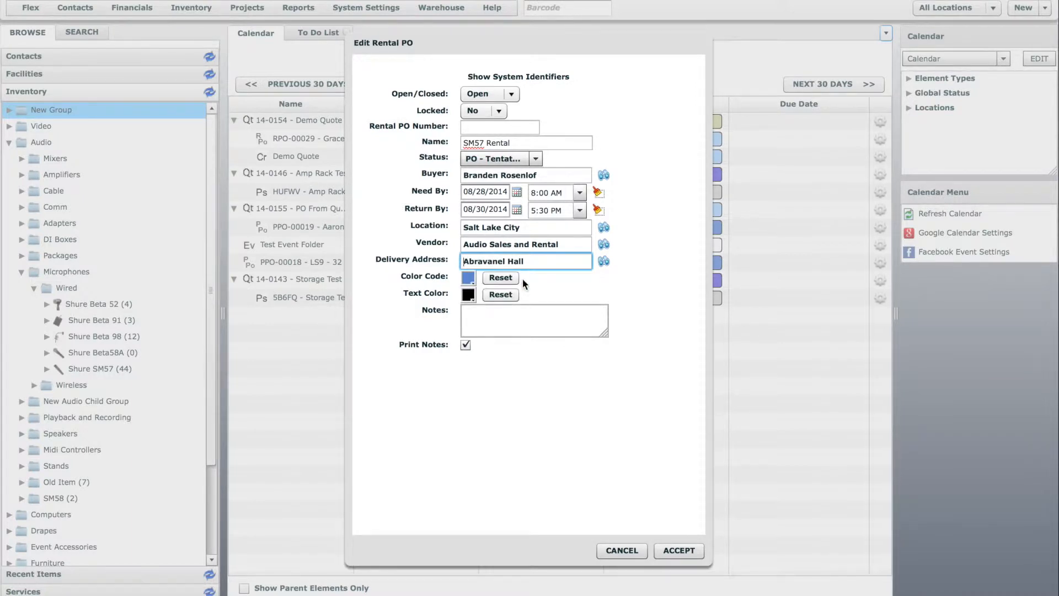
{"action": "left_click", "coordinate": [676, 552]}
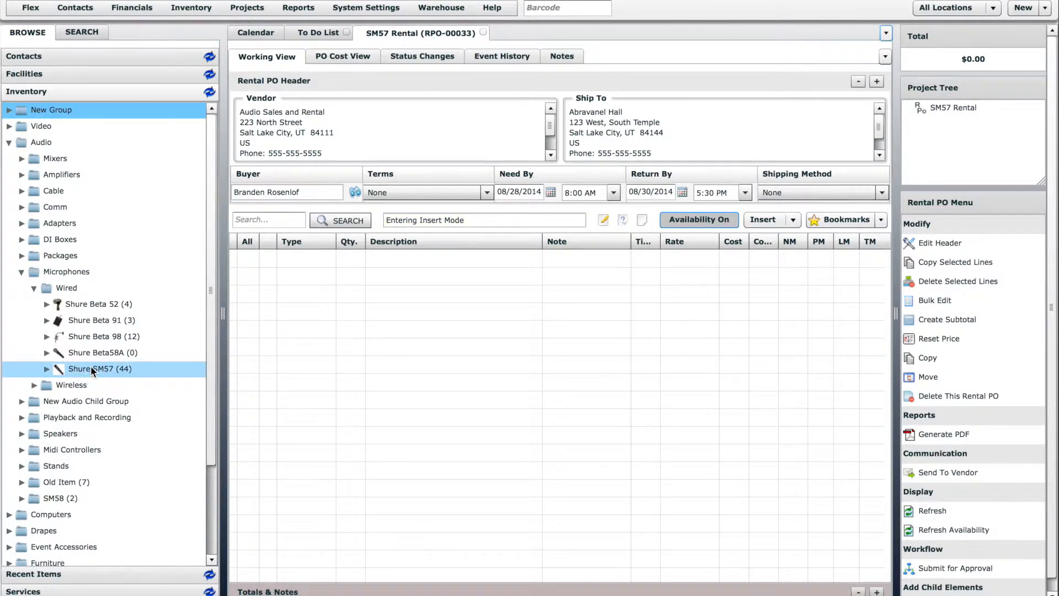
Step: Add the Shure SM57 from the wired microphones inventory to the rental PO and set its quantity to 20
{"action": "left_click_drag", "start_coordinate": [90, 366], "coordinate": [357, 323]}
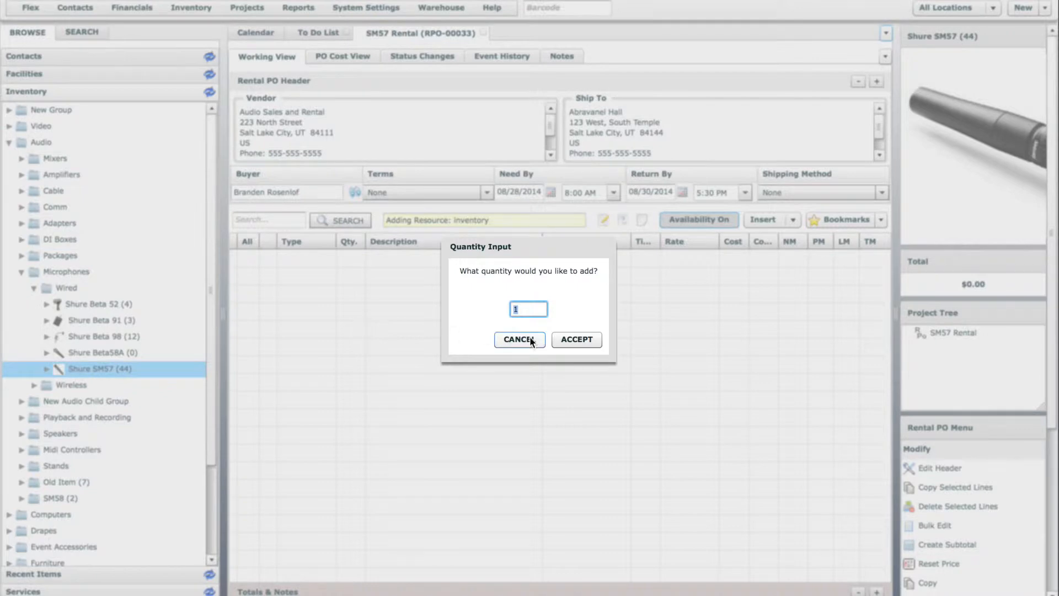
{"action": "left_click", "coordinate": [593, 340]}
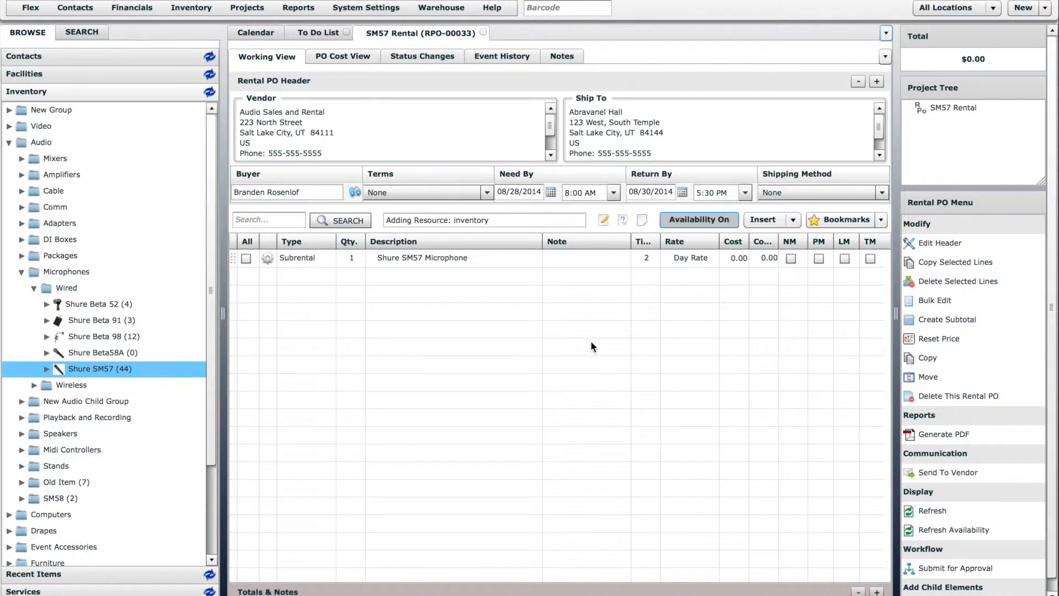
{"action": "left_click", "coordinate": [351, 254]}
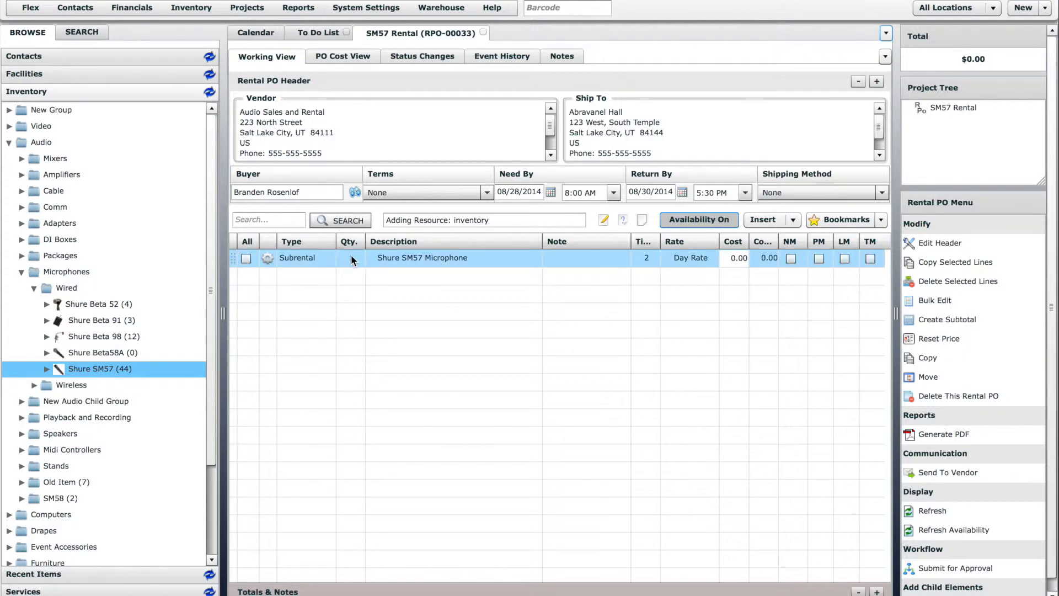
{"action": "left_click", "coordinate": [355, 256]}
{"action": "type", "text": "20"}
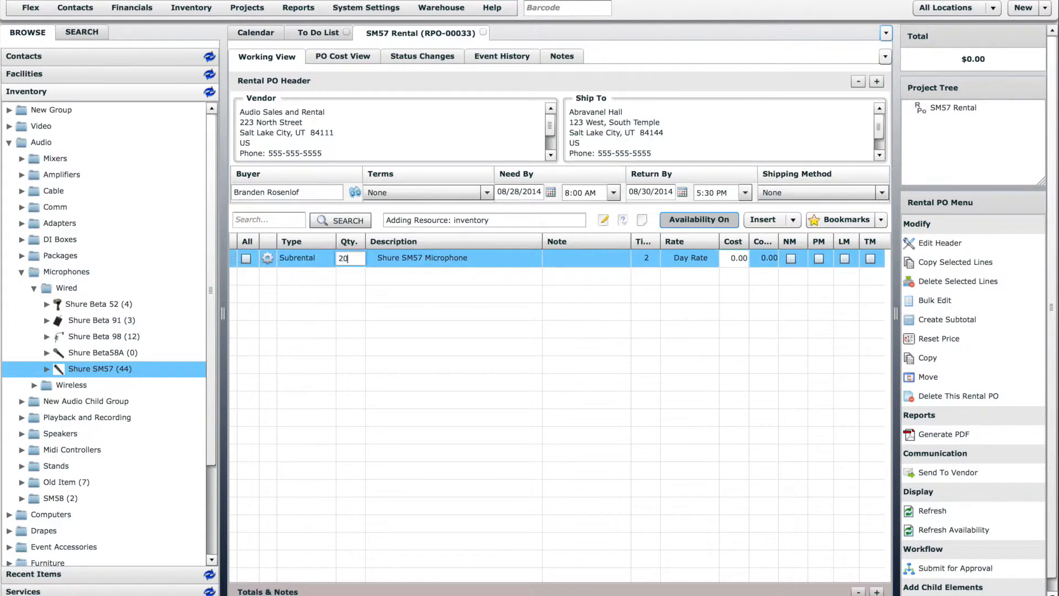
{"action": "left_click", "coordinate": [386, 273]}
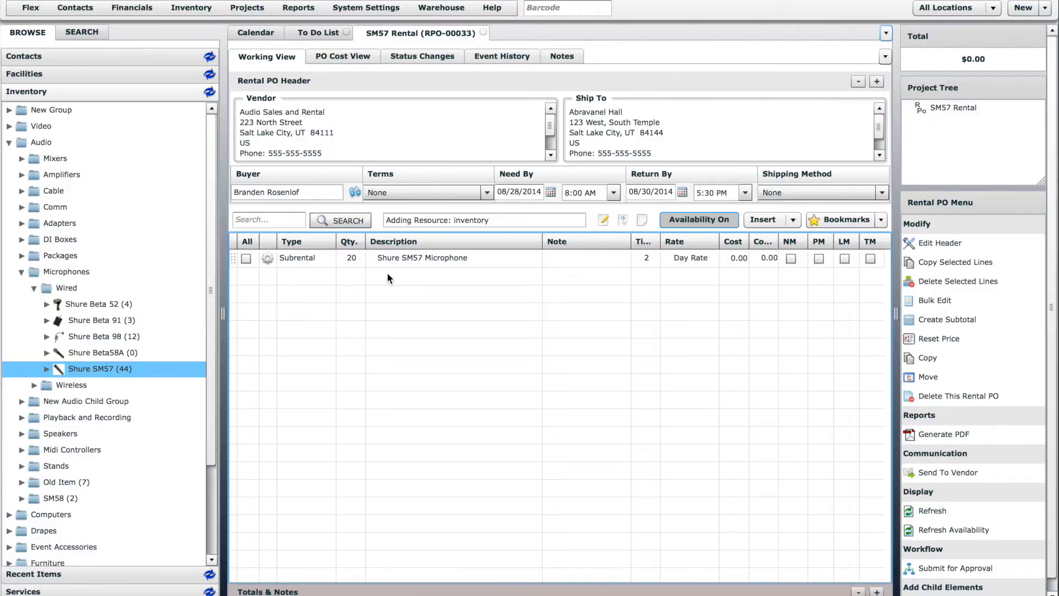
Step: Set the cost of the Shure SM57 Microphone line to 10
{"action": "left_click", "coordinate": [729, 257]}
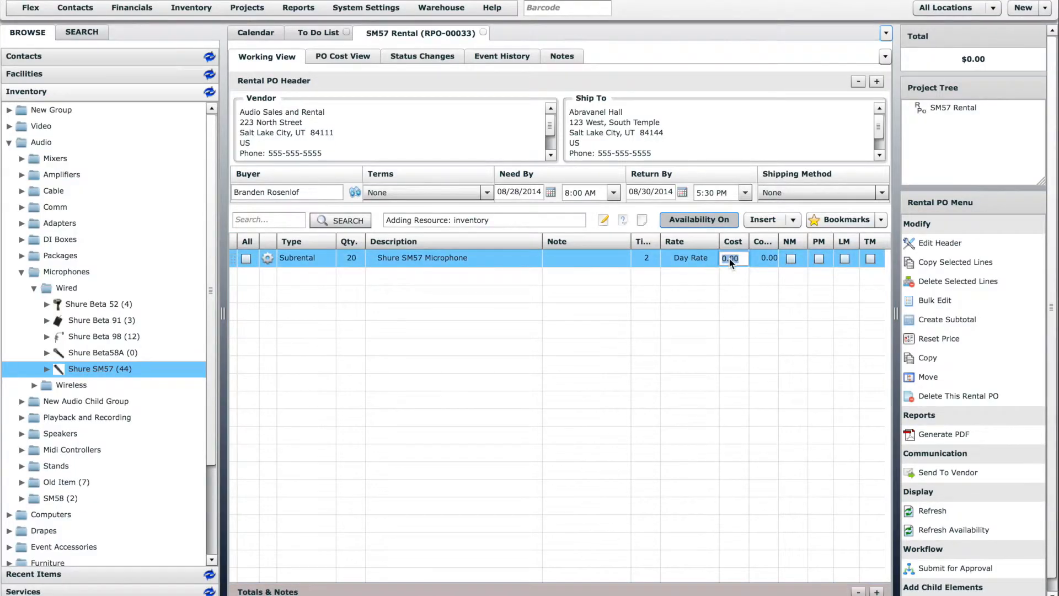
{"action": "type", "text": "10"}
{"action": "left_click", "coordinate": [727, 291]}
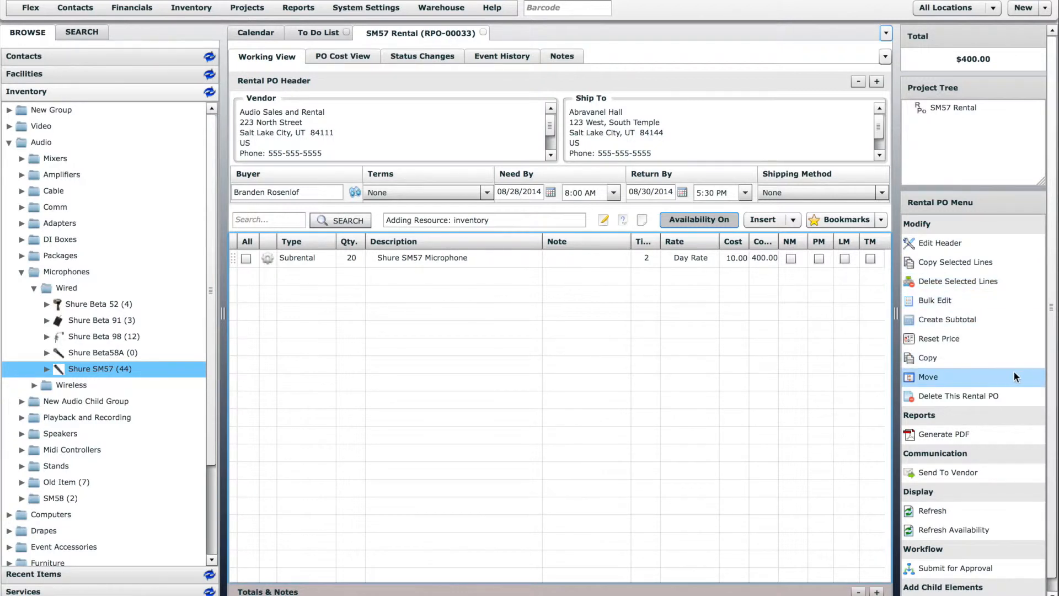
Step: Submit the rental PO for approval, leaving the notification's distribution list empty
{"action": "scroll", "coordinate": [1053, 375], "scroll_direction": "down", "scroll_amount": 1}
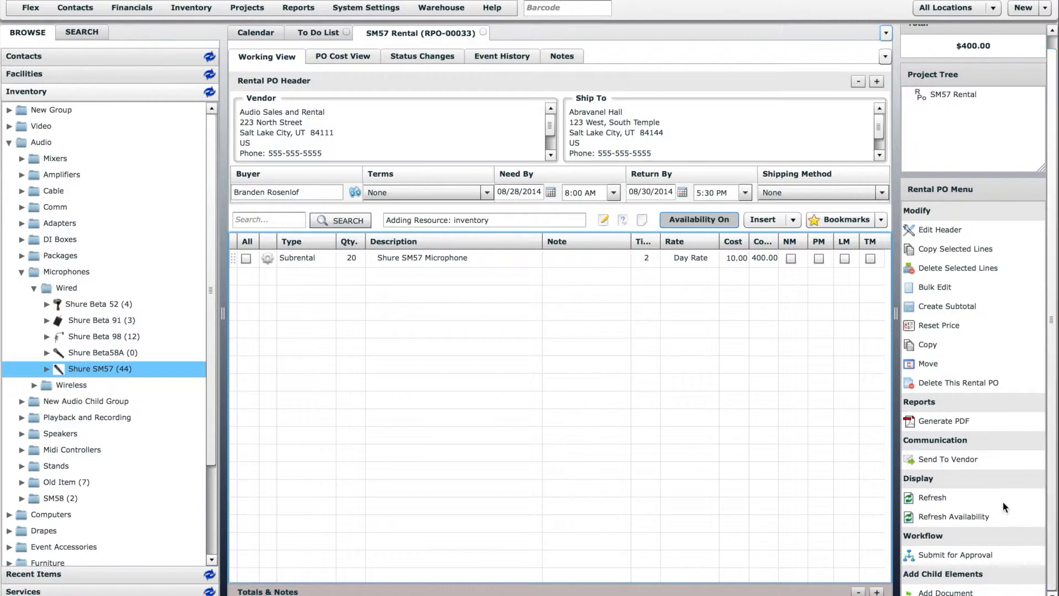
{"action": "left_click", "coordinate": [961, 553]}
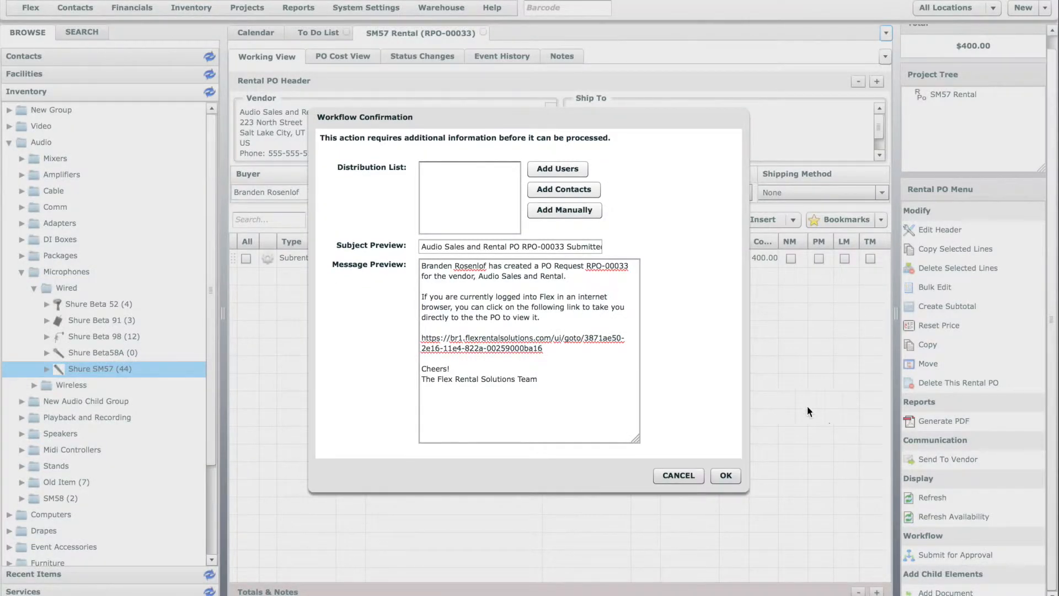
{"action": "left_click", "coordinate": [540, 164]}
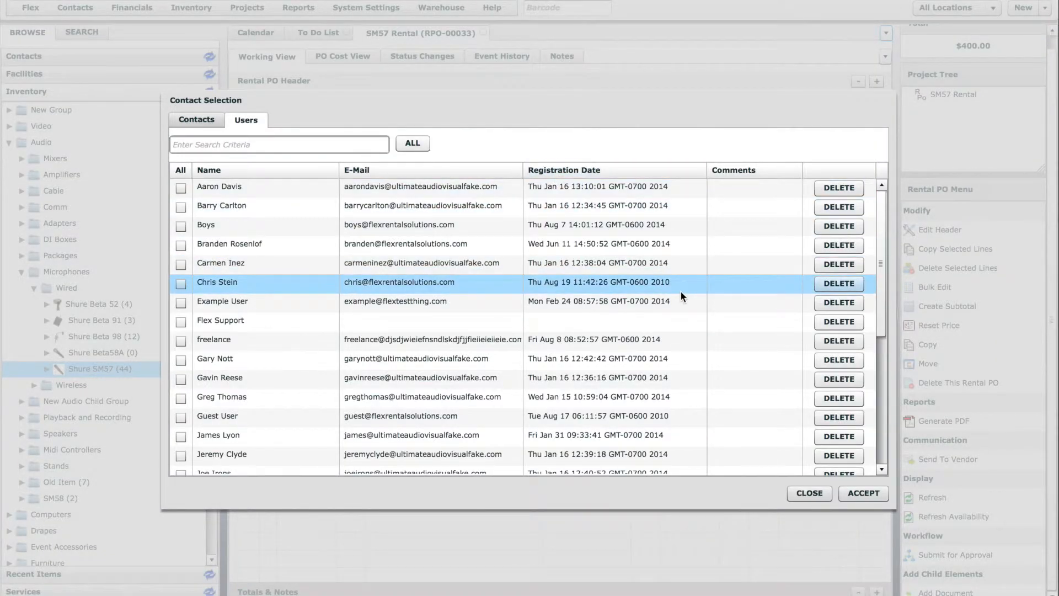
{"action": "left_click", "coordinate": [810, 492]}
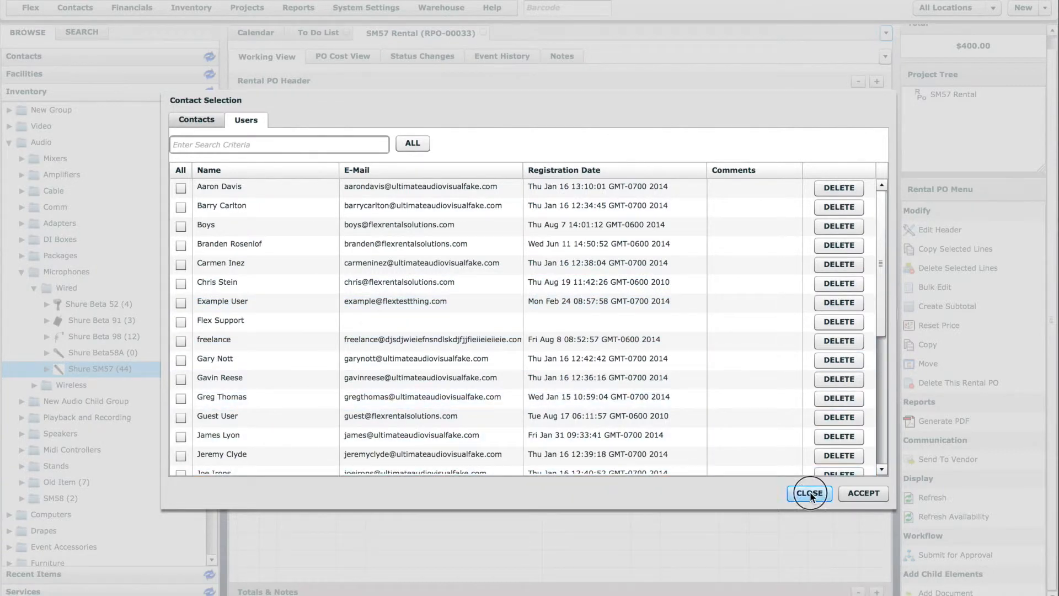
{"action": "left_click", "coordinate": [725, 475]}
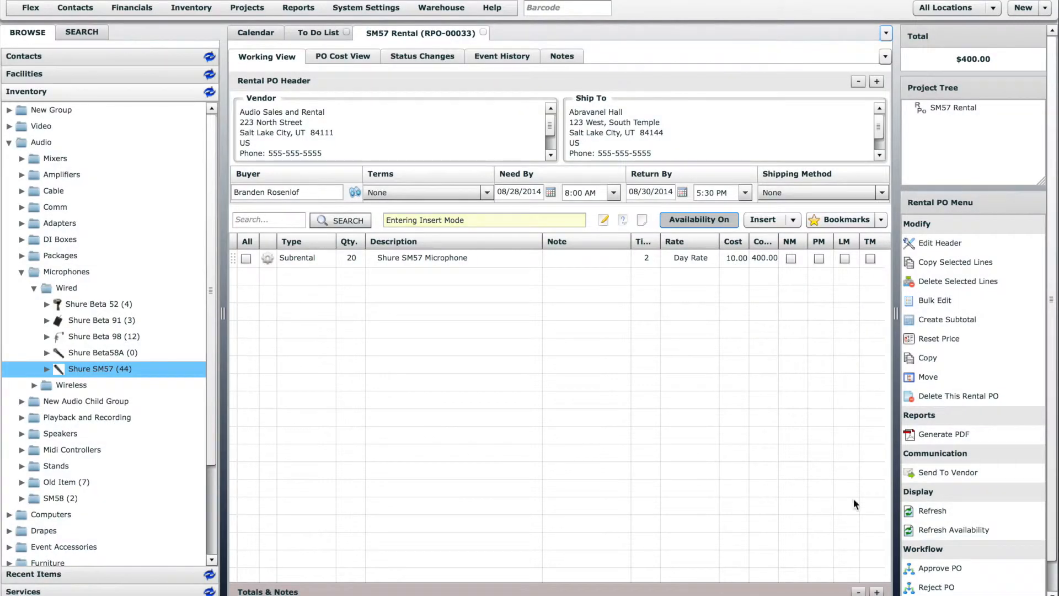
Step: Approve the submitted SM57 rental PO and confirm the workflow action
{"action": "scroll", "coordinate": [1042, 475], "scroll_direction": "down", "scroll_amount": 1}
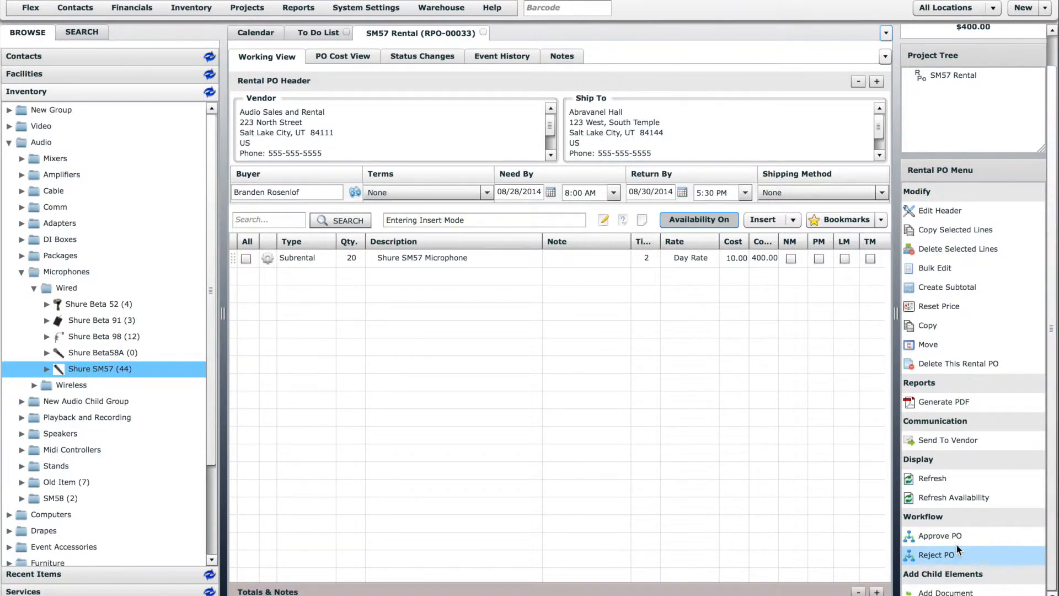
{"action": "left_click", "coordinate": [957, 536]}
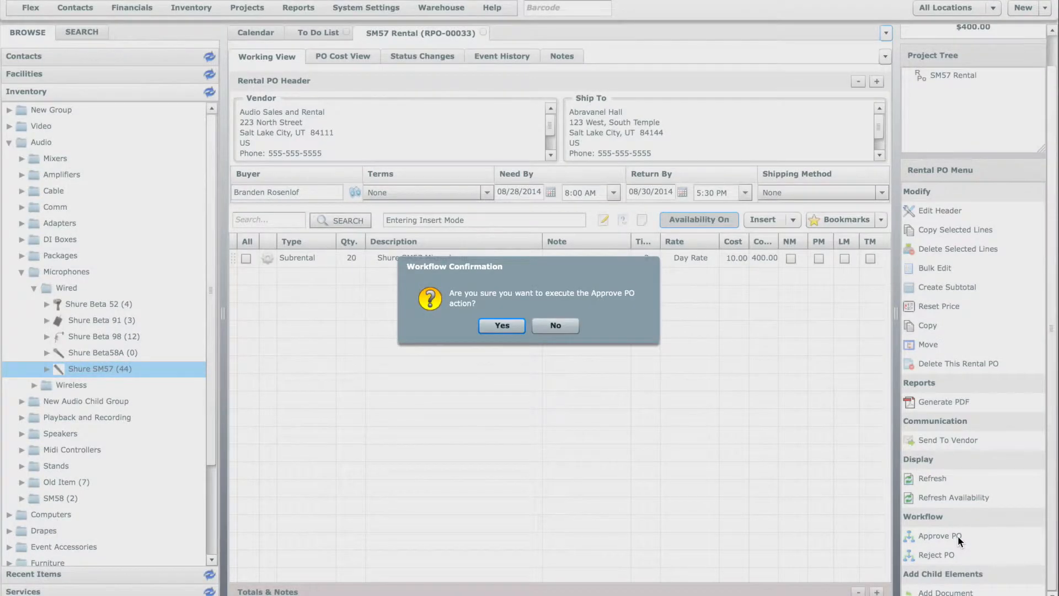
{"action": "left_click", "coordinate": [502, 325]}
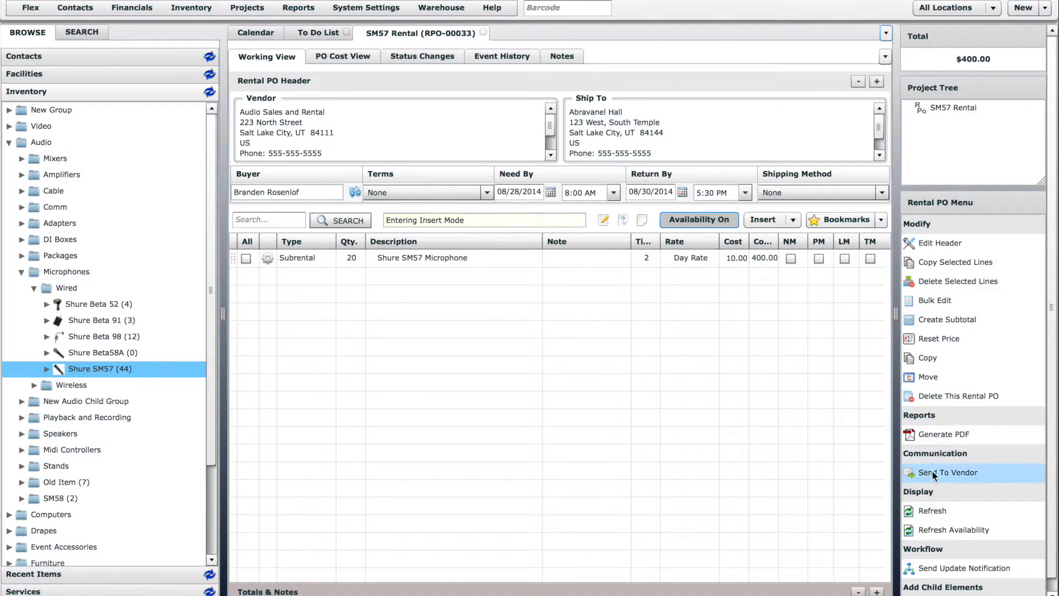
Step: View the preview for sending the rental PO to the vendor and leave it without sending
{"action": "left_click", "coordinate": [932, 471]}
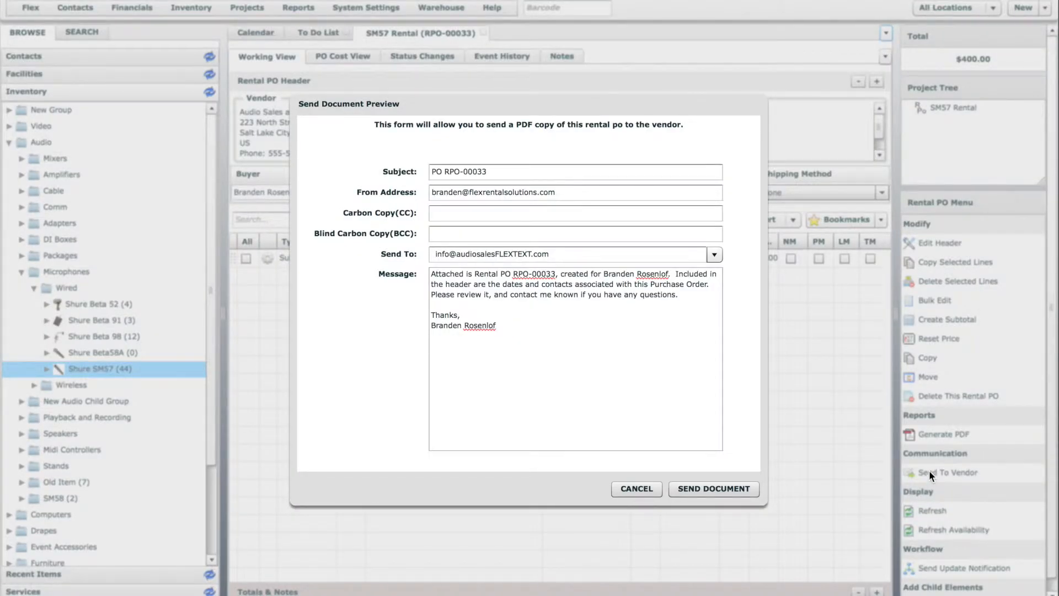
{"action": "left_click", "coordinate": [637, 488]}
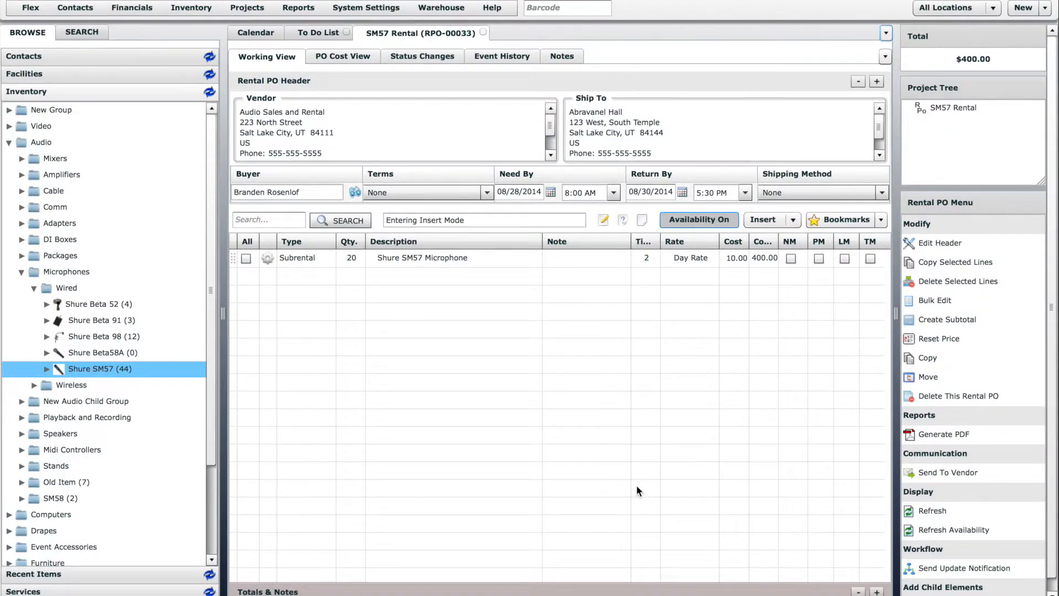
Step: Delete the SM57 Rental PO from the system, agreeing to the deletion
{"action": "left_click", "coordinate": [945, 395]}
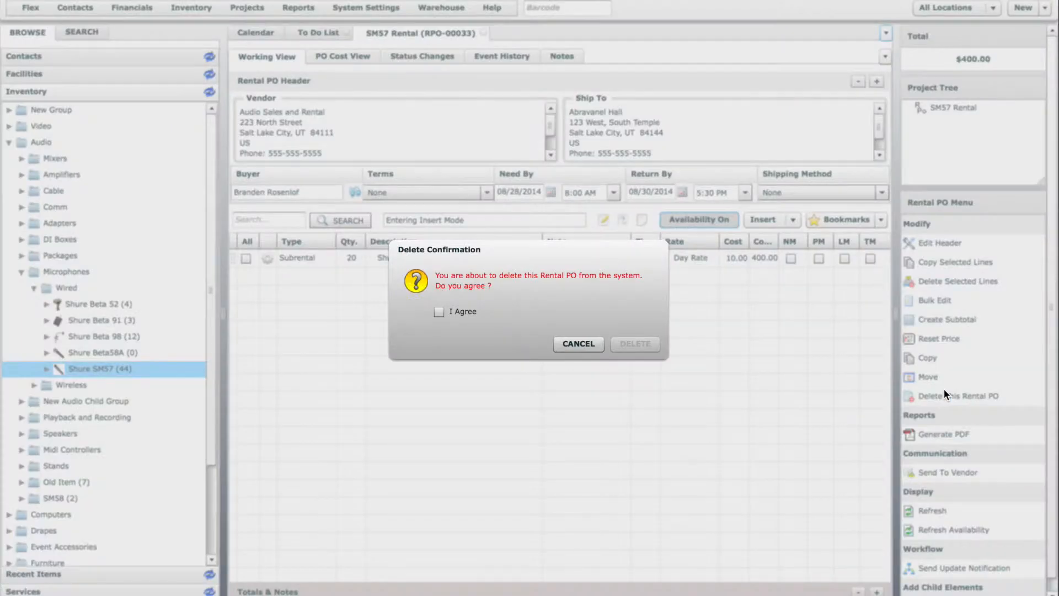
{"action": "left_click", "coordinate": [457, 313]}
{"action": "left_click", "coordinate": [634, 343]}
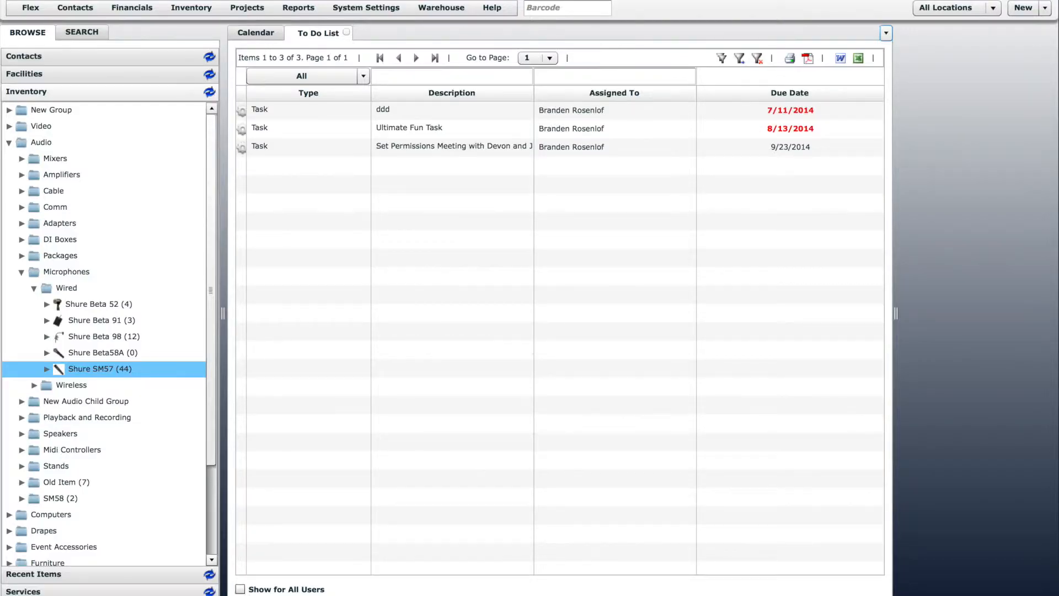
Step: Open the Shure SM57 inventory item and examine its subrental supplier preferences
{"action": "scroll", "coordinate": [100, 365], "scroll_direction": "down", "scroll_amount": 3}
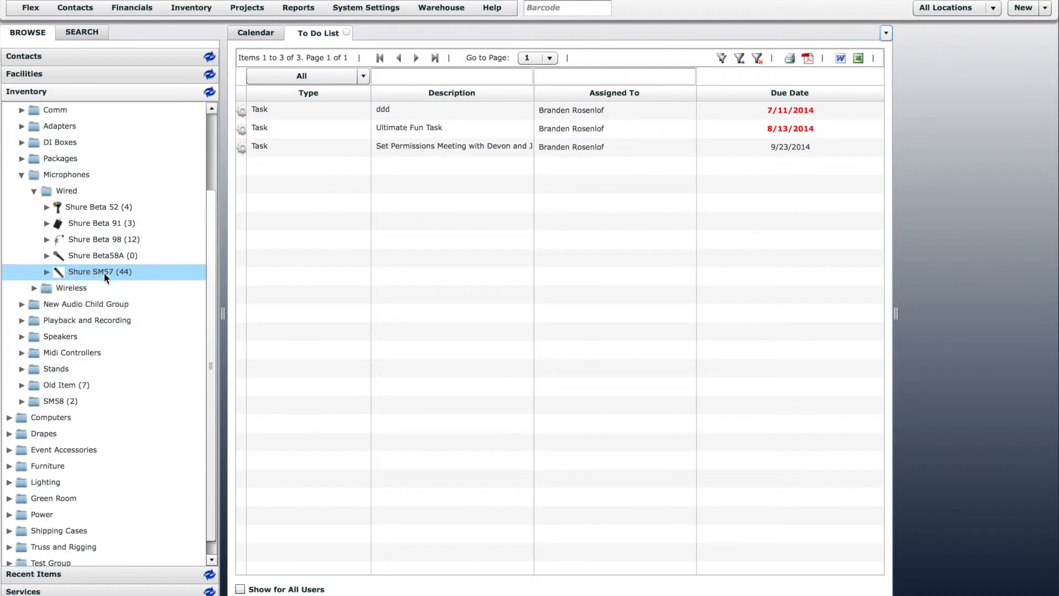
{"action": "scroll", "coordinate": [103, 272], "scroll_direction": "down", "scroll_amount": 1}
{"action": "double_click", "coordinate": [109, 254]}
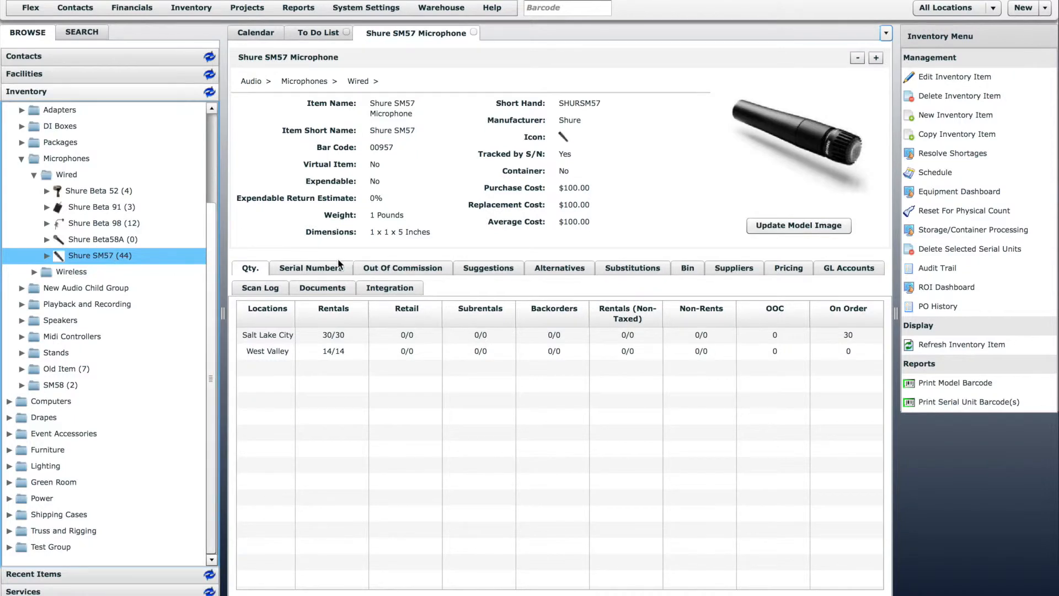
{"action": "left_click", "coordinate": [722, 269]}
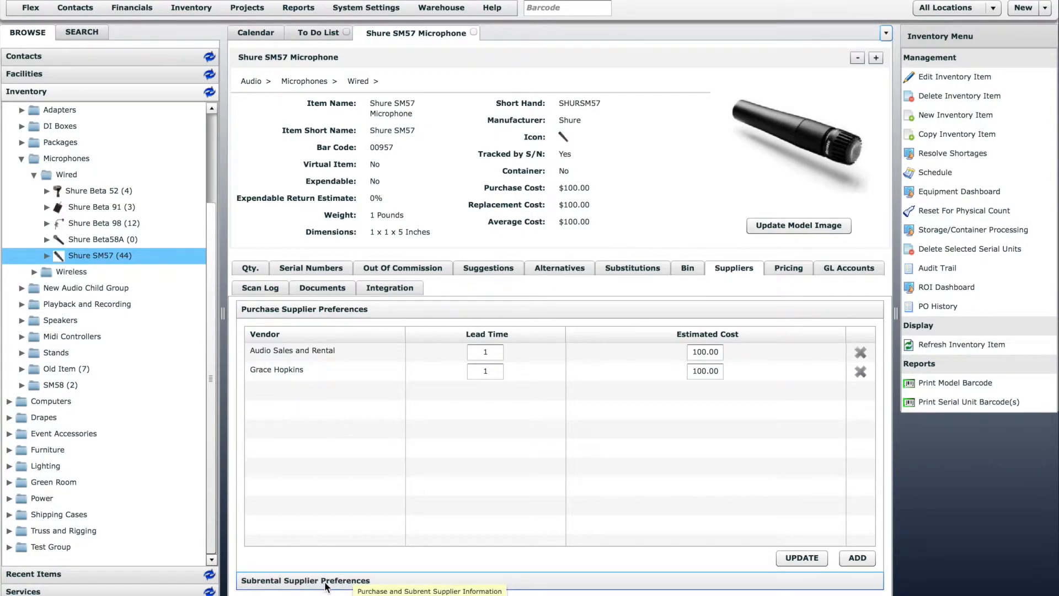
{"action": "left_click", "coordinate": [326, 583]}
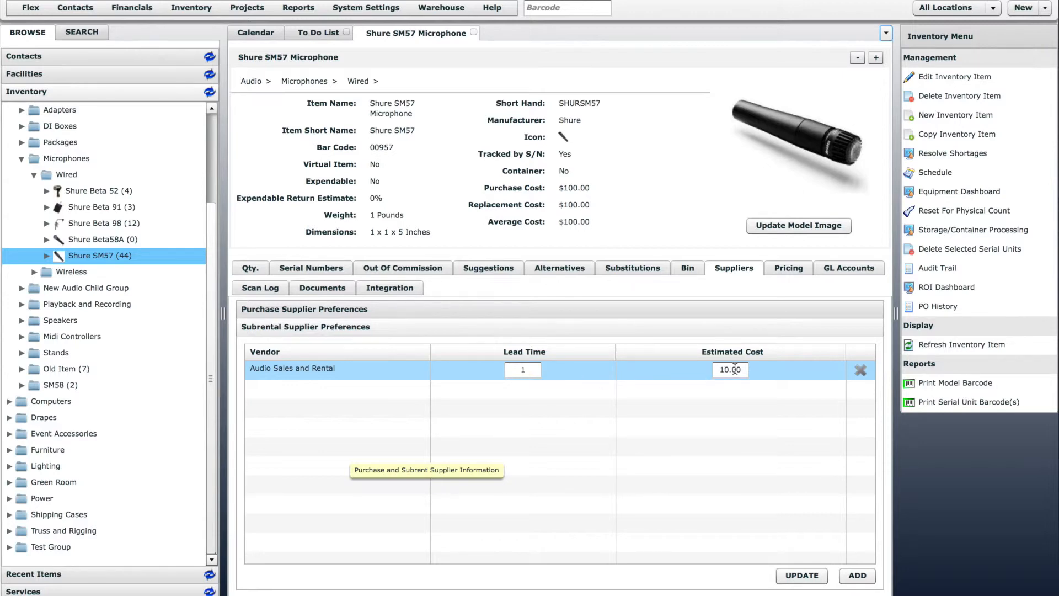
Step: Open the PO From Quote Training quote from the calendar and add 50 Shure SM57 microphones to it
{"action": "left_click", "coordinate": [266, 34]}
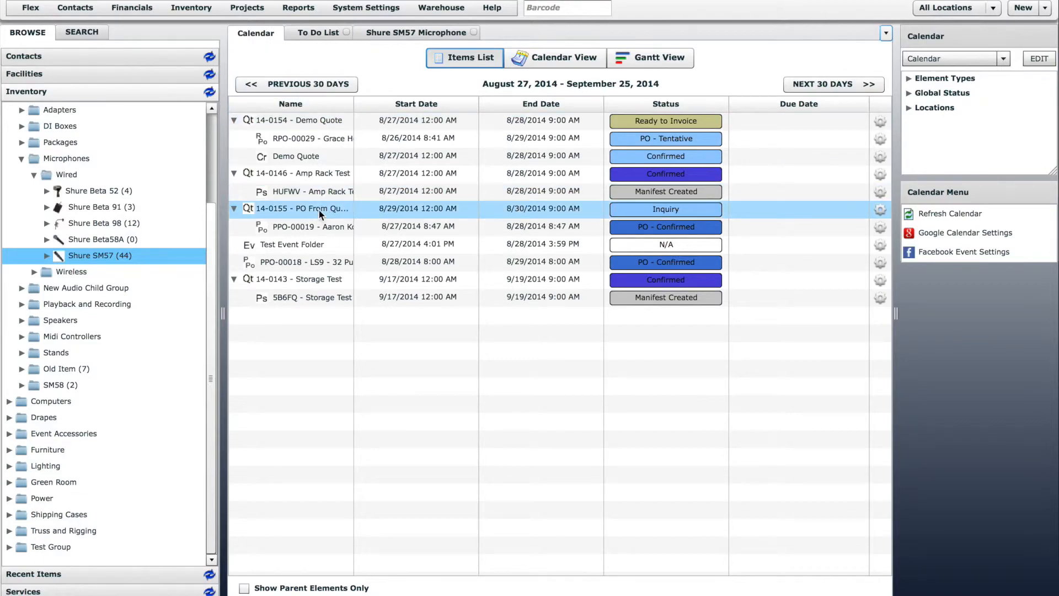
{"action": "double_click", "coordinate": [319, 209]}
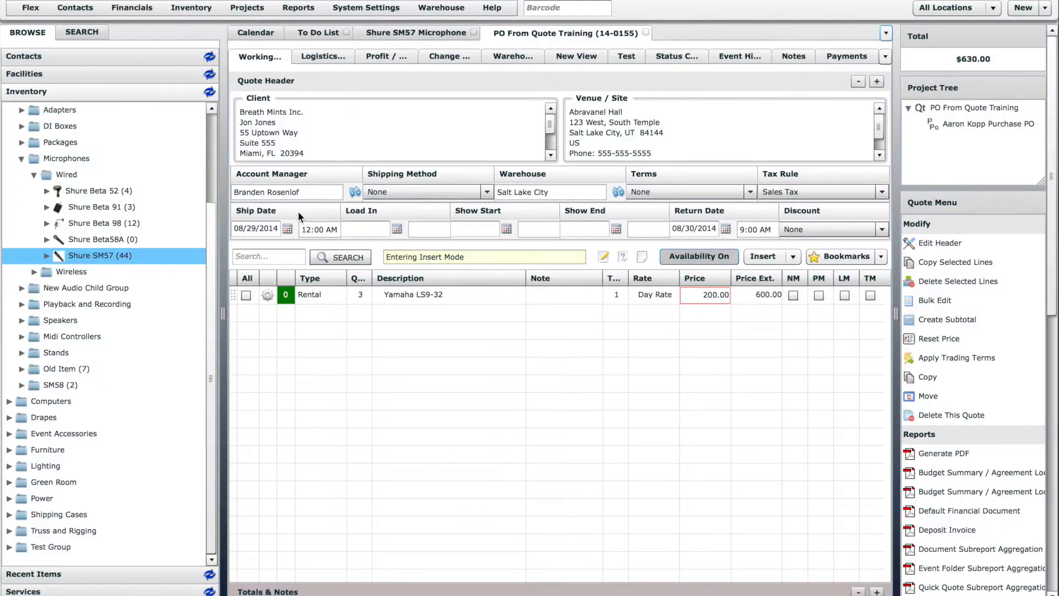
{"action": "left_click_drag", "start_coordinate": [109, 255], "coordinate": [346, 332]}
{"action": "type", "text": "50"}
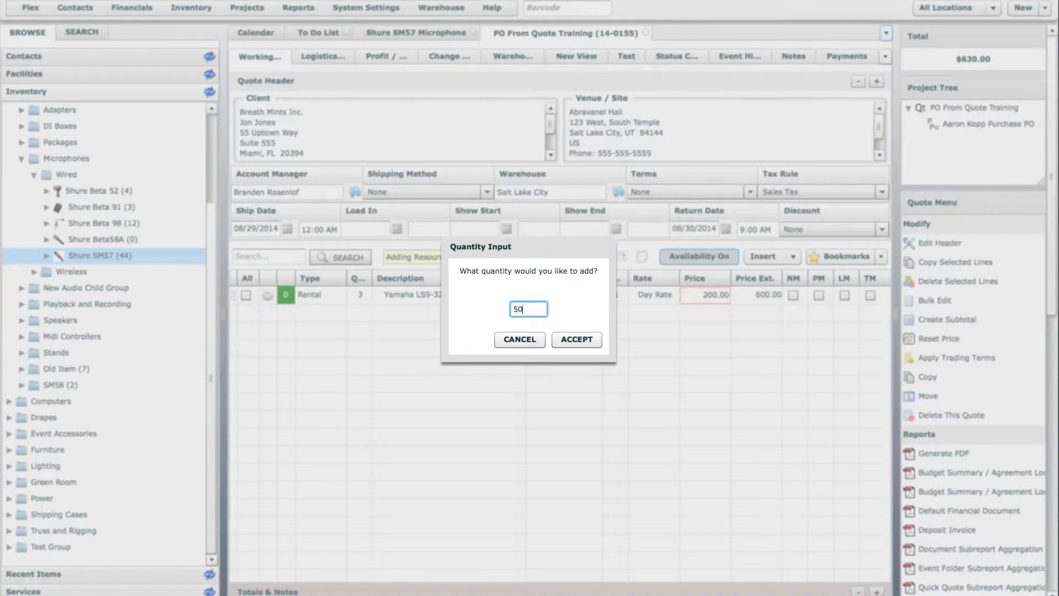
{"action": "key", "text": "Return"}
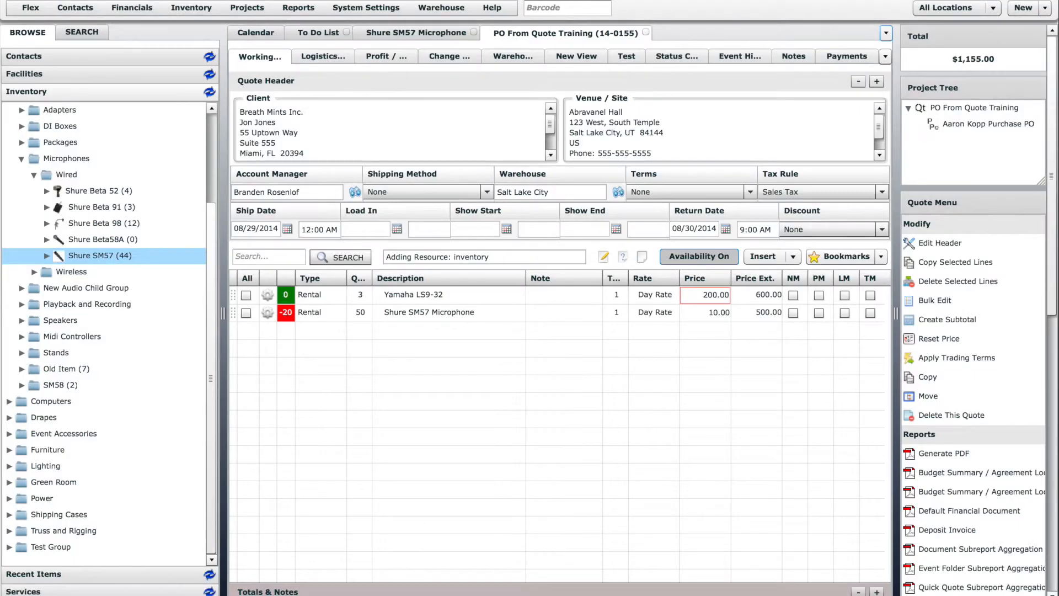
Step: Resolve the quote's Shure SM57 Microphone shortage by subrenting from Audio Sales and Rental at $10.00 with a 1-day lead time
{"action": "left_click", "coordinate": [298, 318]}
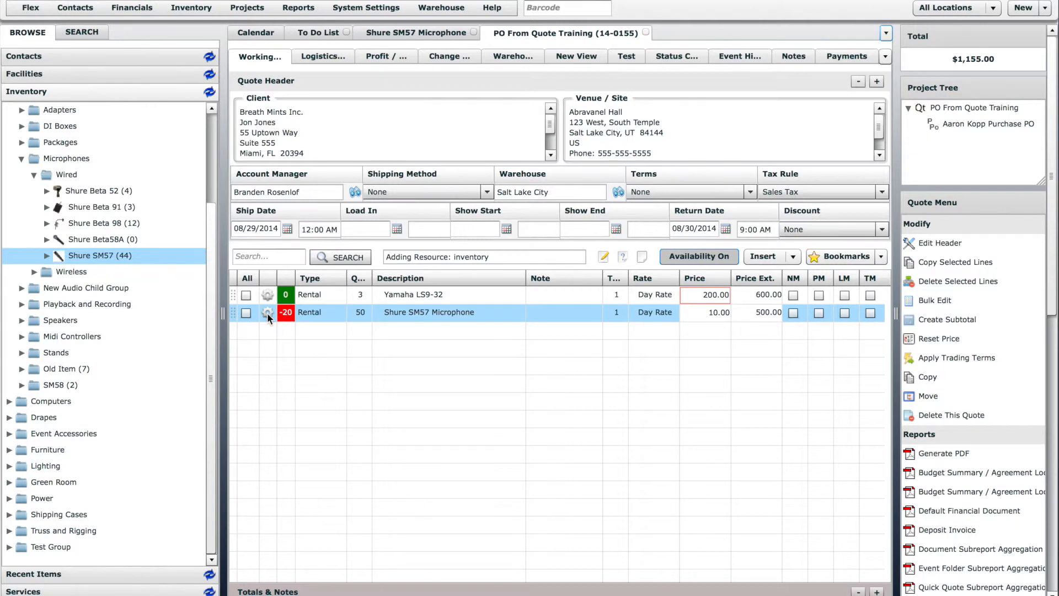
{"action": "left_click", "coordinate": [267, 313]}
{"action": "left_click", "coordinate": [308, 352]}
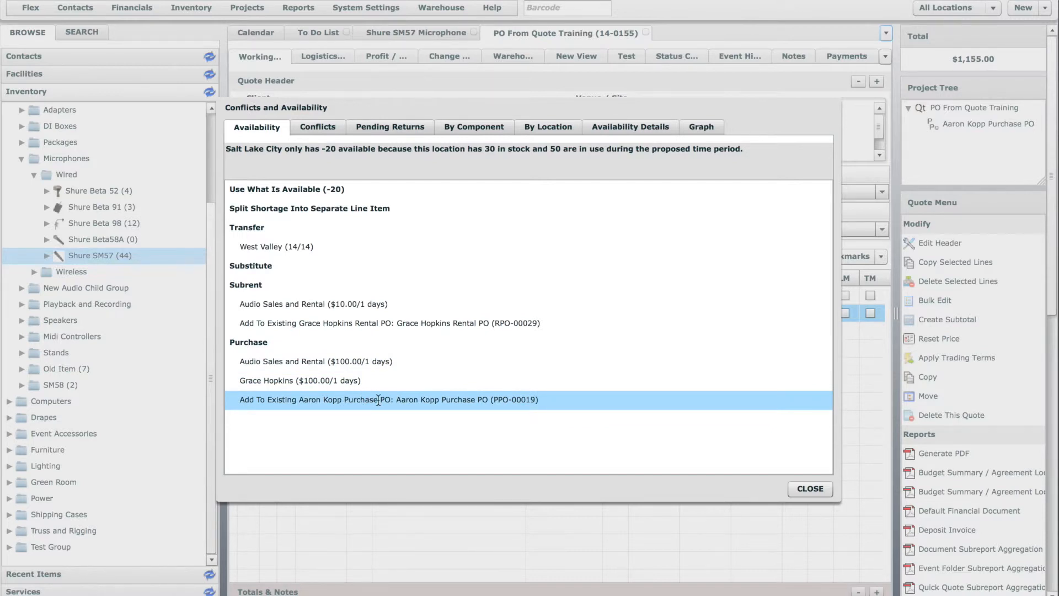
{"action": "left_click", "coordinate": [324, 305]}
{"action": "double_click", "coordinate": [323, 305]}
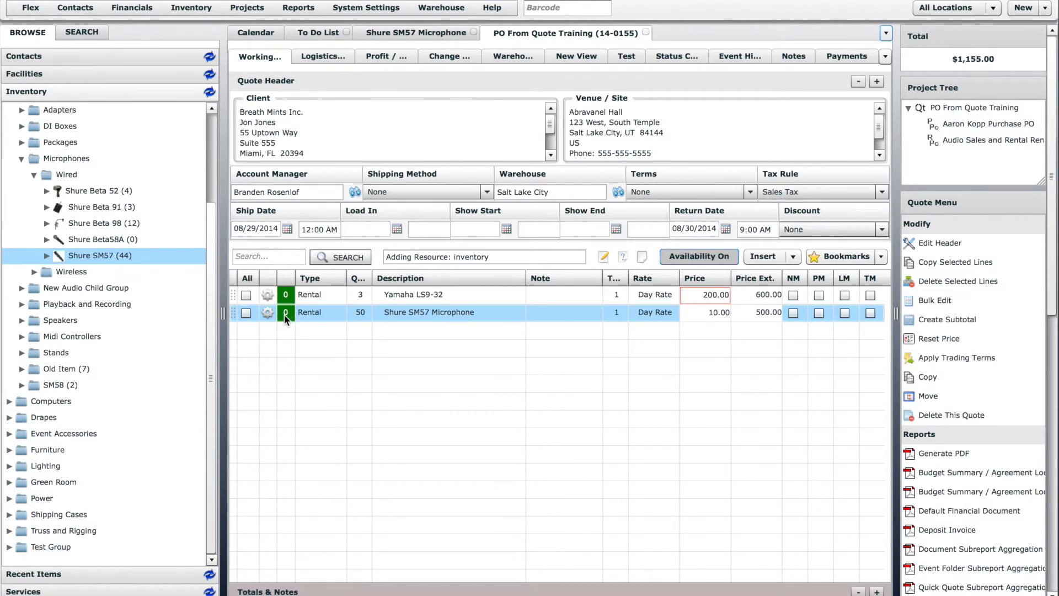
Step: Open the quote's Audio Sales and Rental rental PO and submit it for approval with an empty distribution list
{"action": "double_click", "coordinate": [977, 140]}
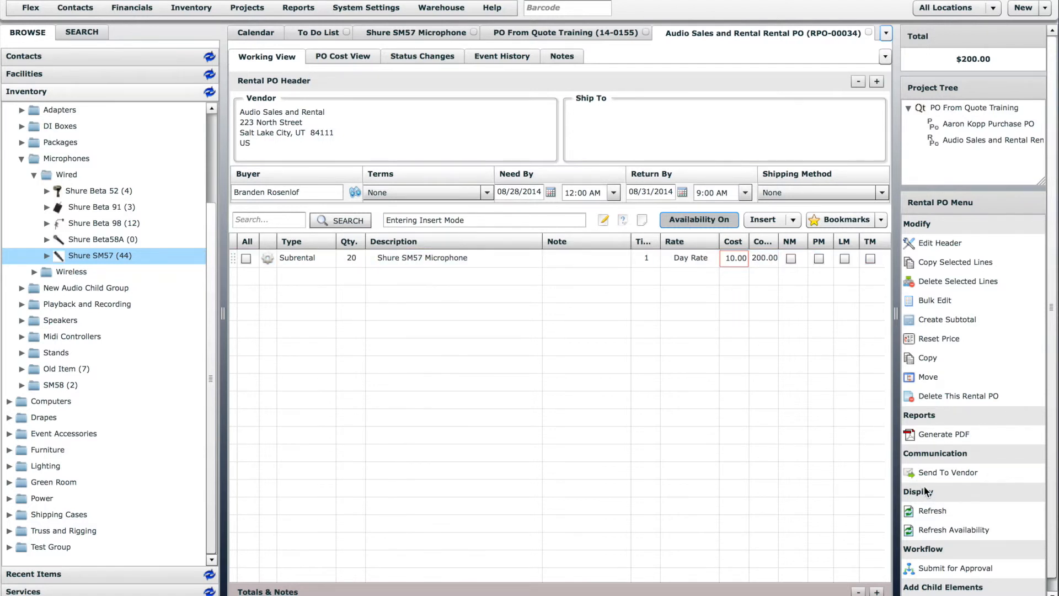
{"action": "left_click", "coordinate": [972, 572]}
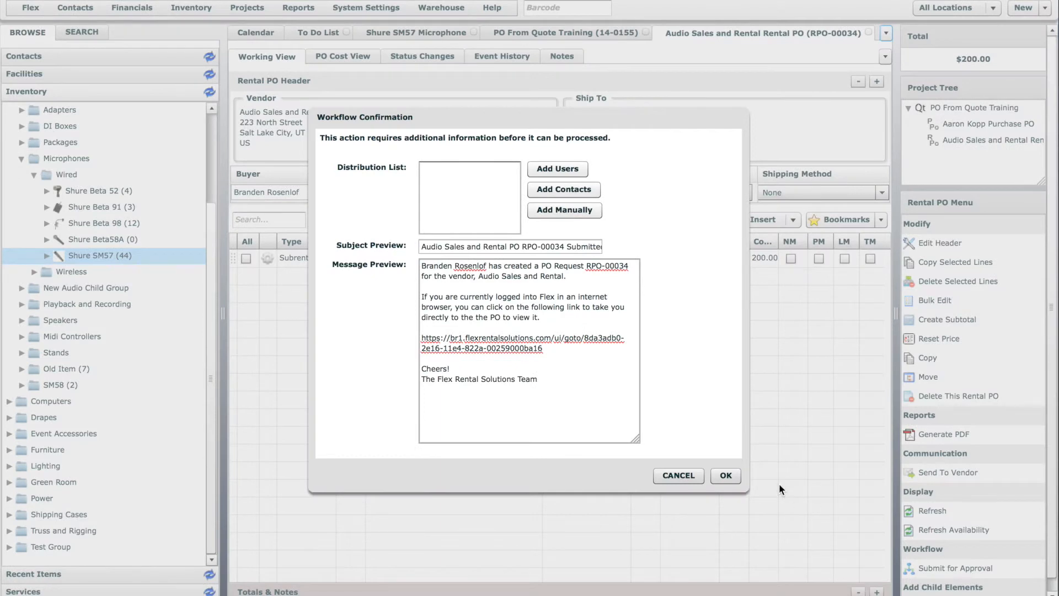
{"action": "left_click", "coordinate": [726, 475]}
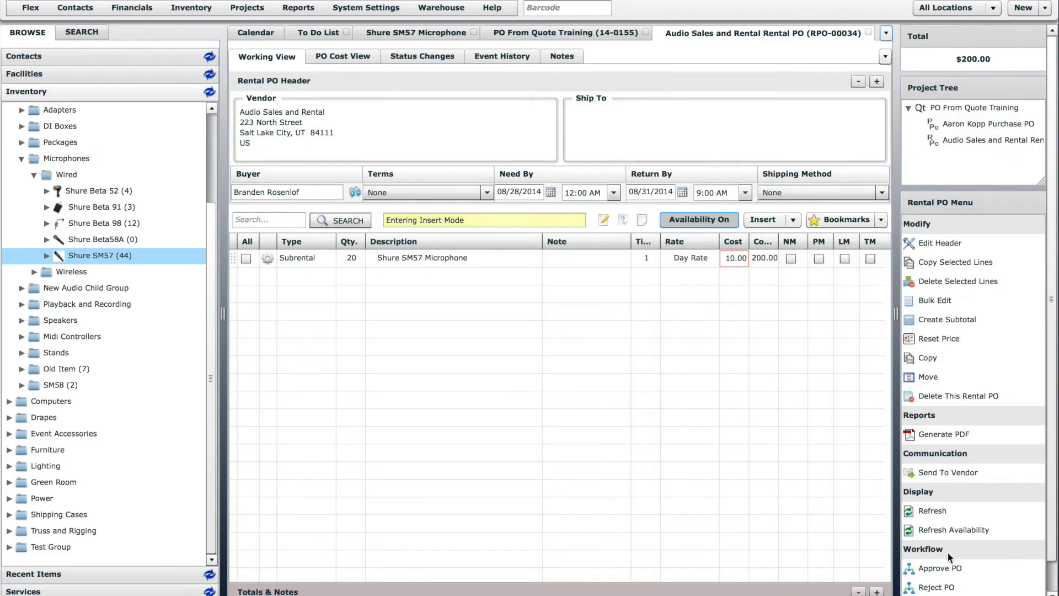
Step: Approve the Audio Sales and Rental rental PO and open the preview for sending it to the vendor
{"action": "left_click", "coordinate": [958, 564]}
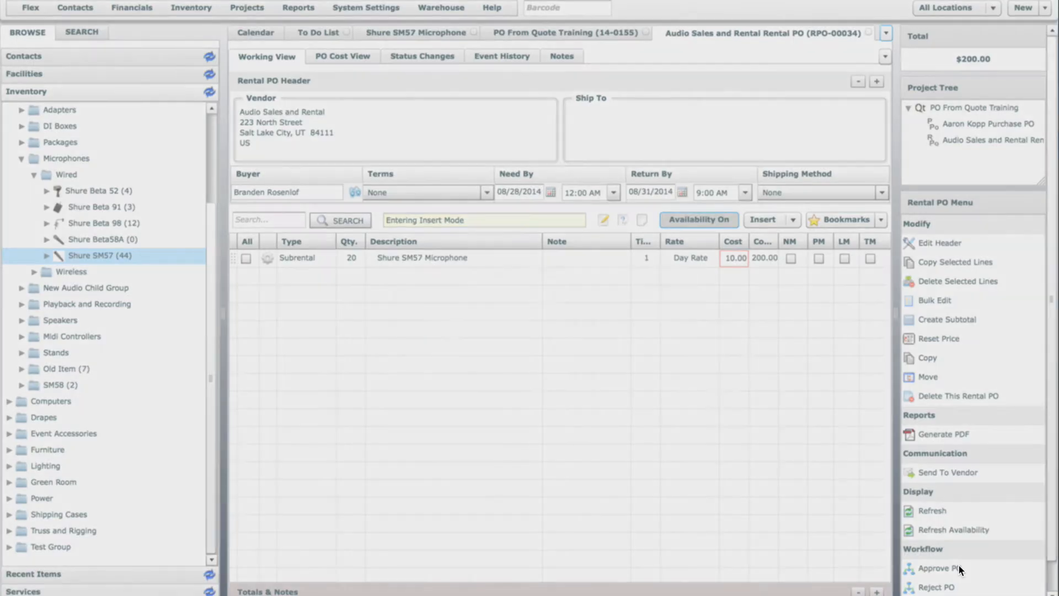
{"action": "left_click", "coordinate": [499, 325]}
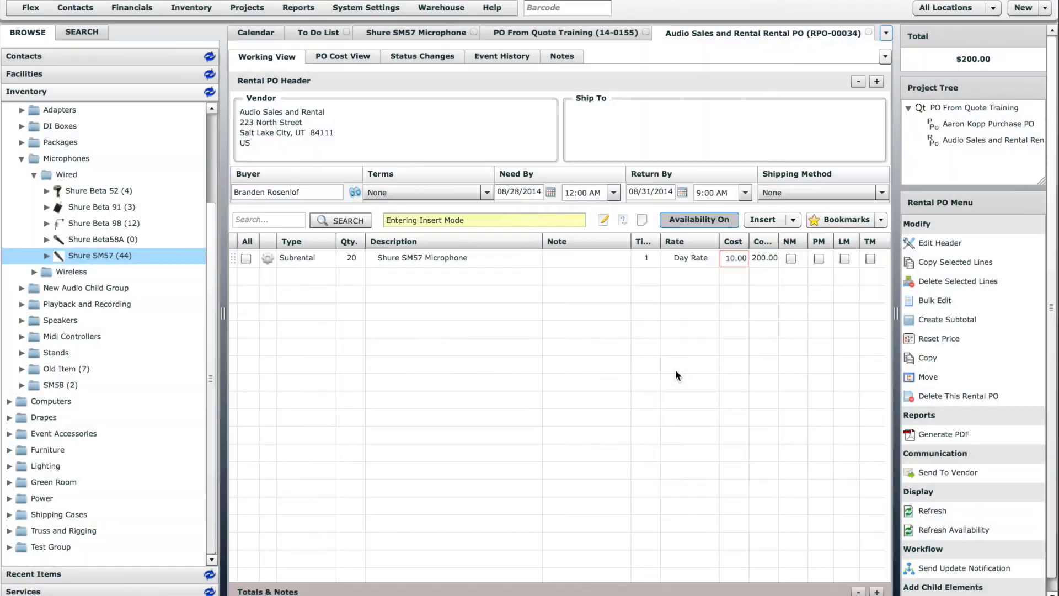
{"action": "left_click", "coordinate": [958, 472]}
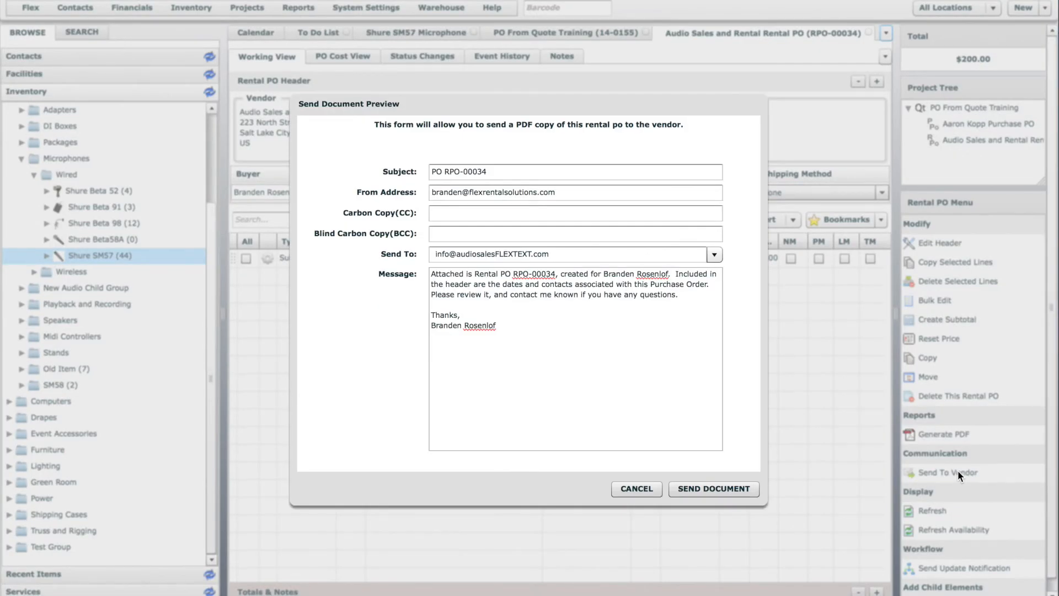